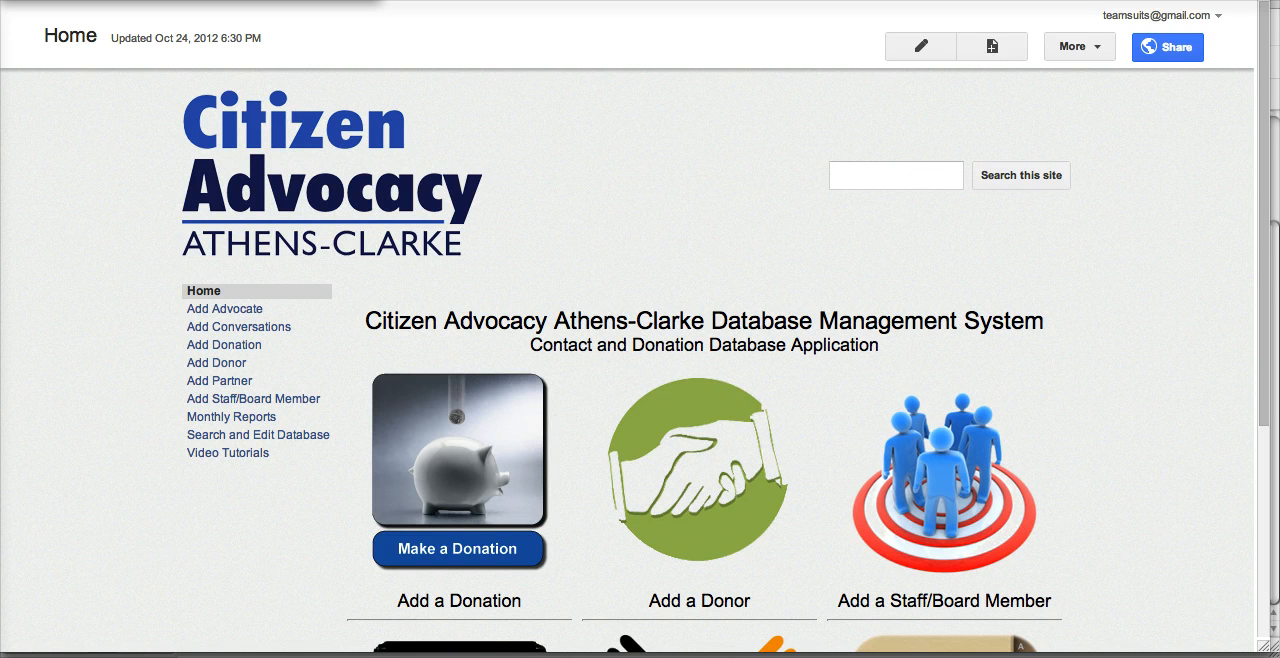
# Open the Add Donation form and select the donor's name for the new donation
pyautogui.scroll(-1, 185, 347)
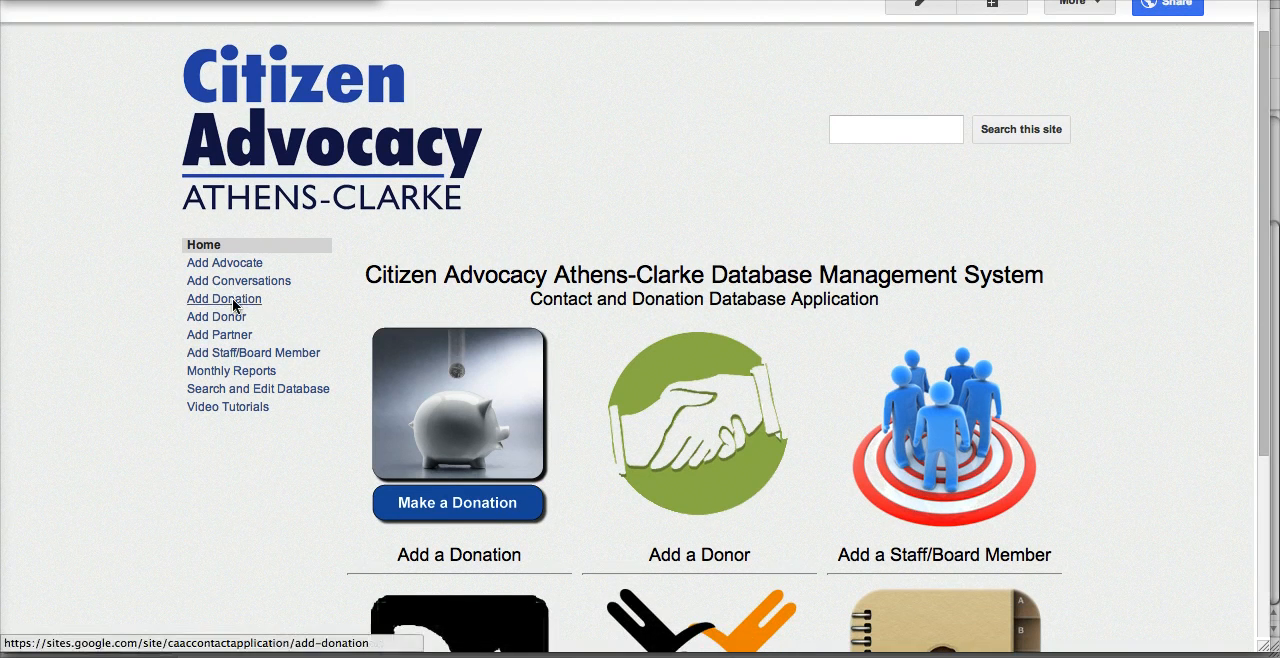
pyautogui.click(233, 302)
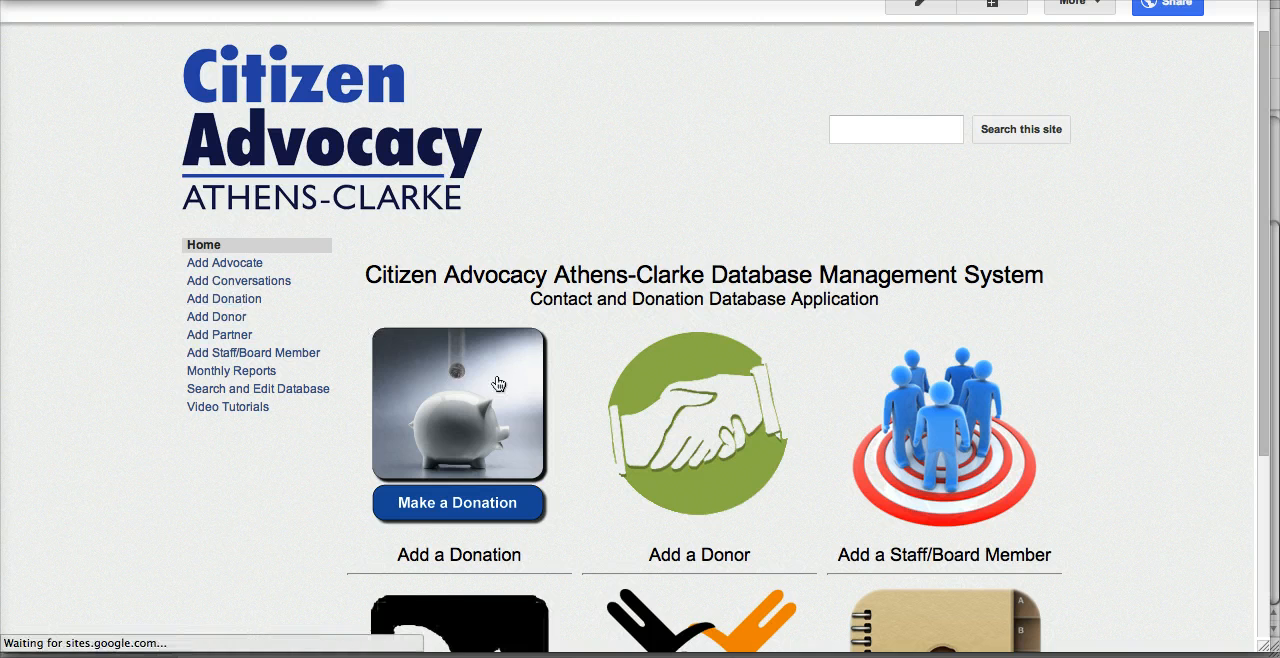
pyautogui.scroll(-4, 675, 397)
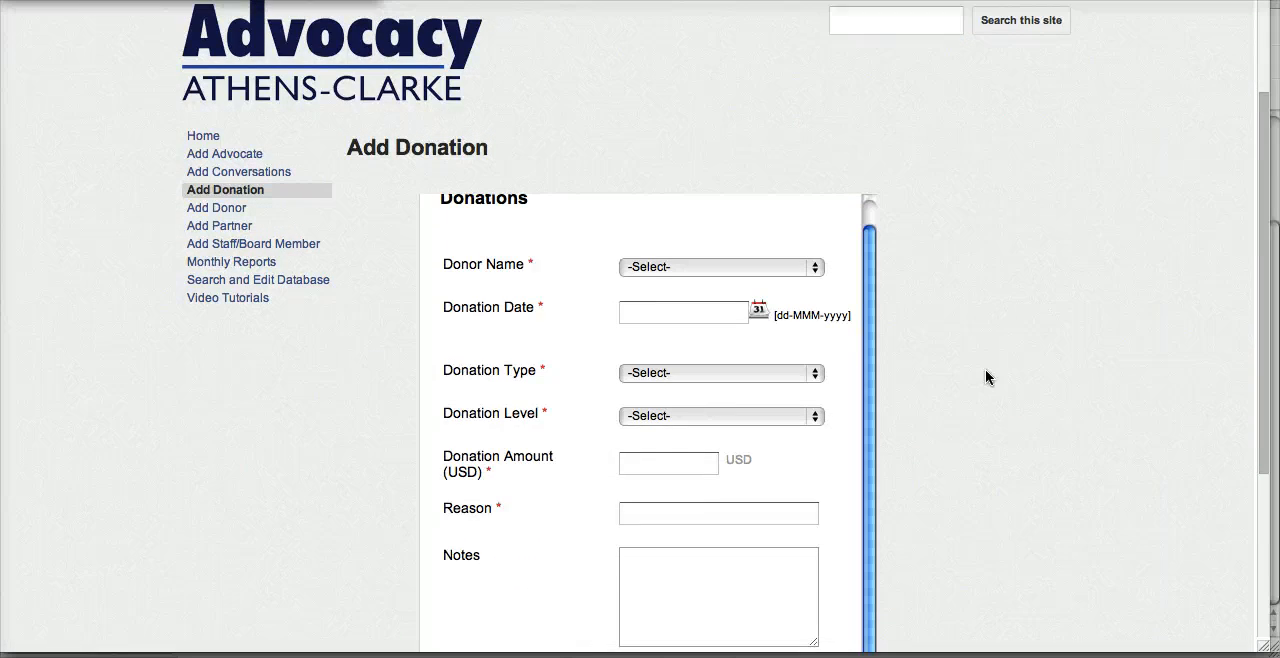
pyautogui.scroll(-3, 986, 371)
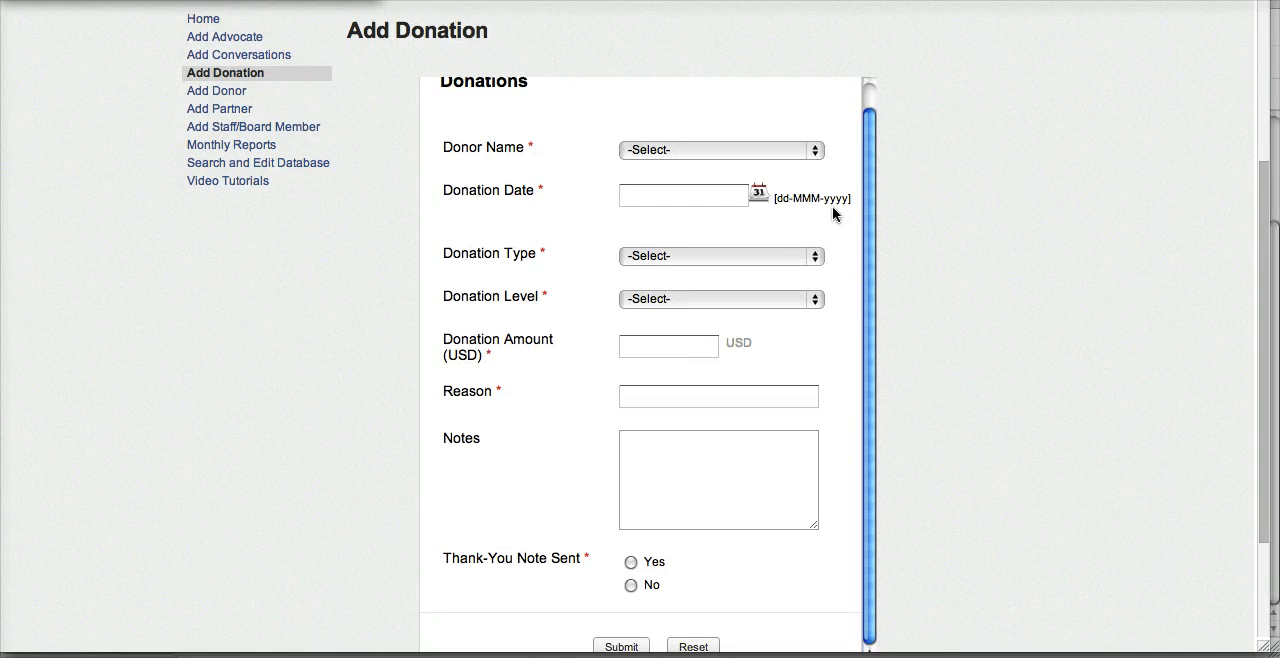
pyautogui.click(777, 151)
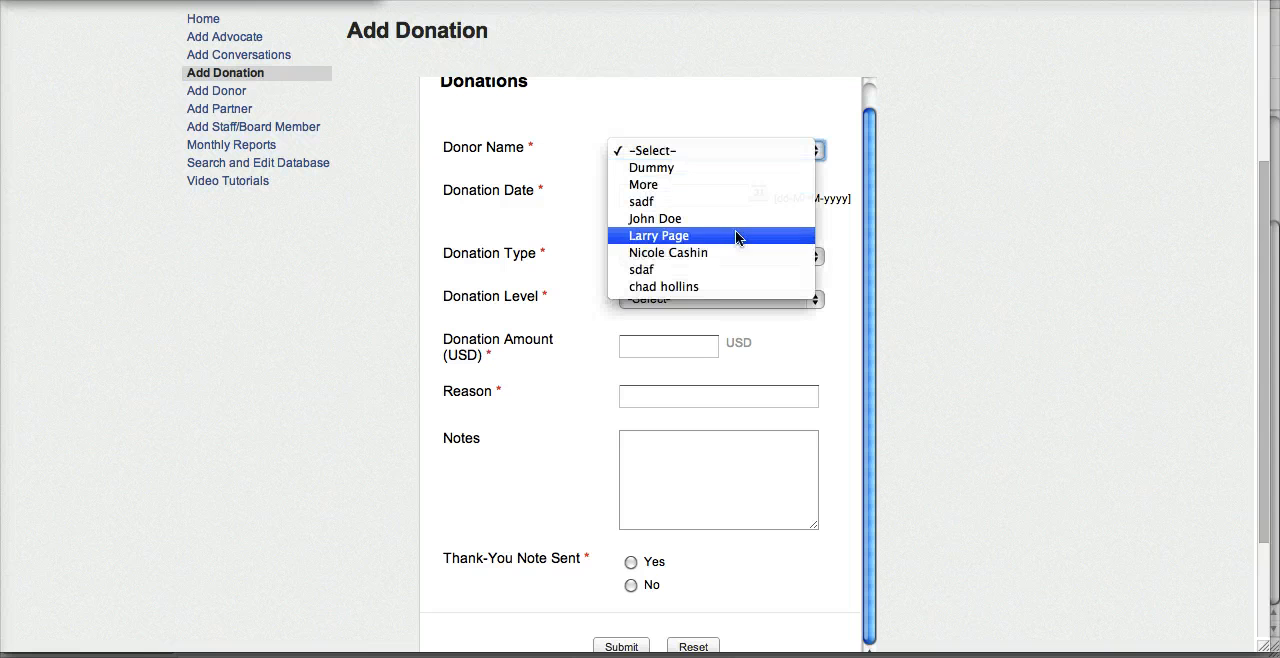
pyautogui.click(698, 253)
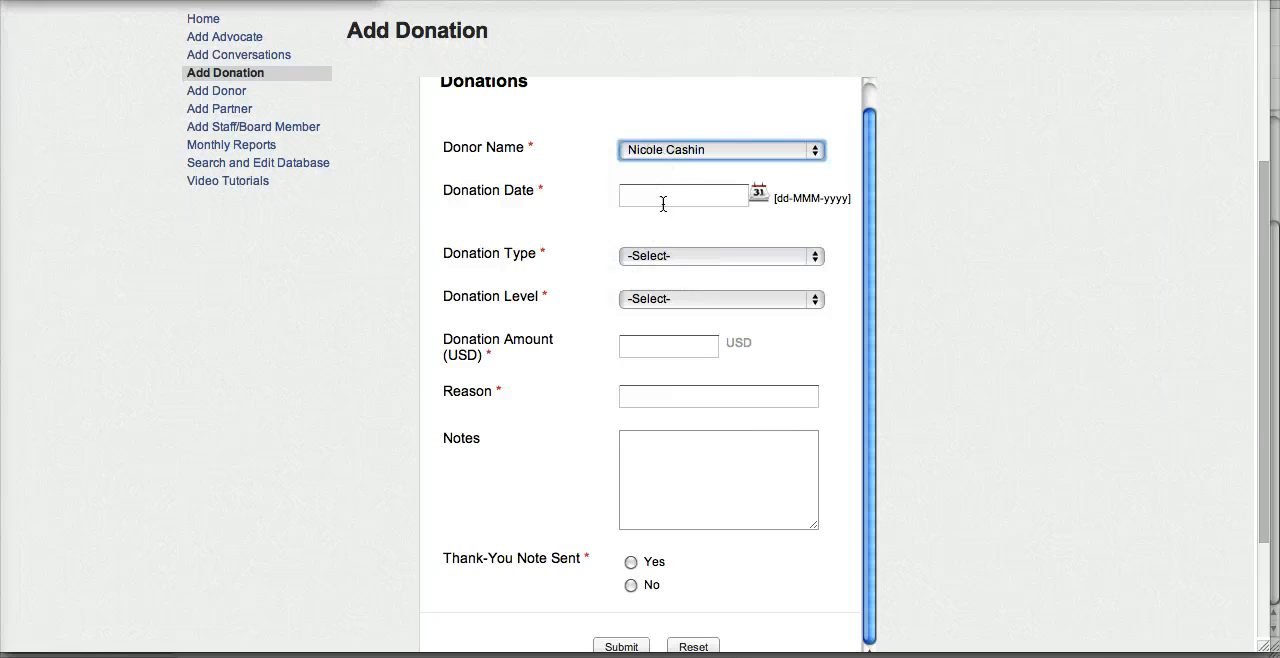
# Set the donation date to 12-Nov-2012 and the donation type to Check
pyautogui.click(758, 195)
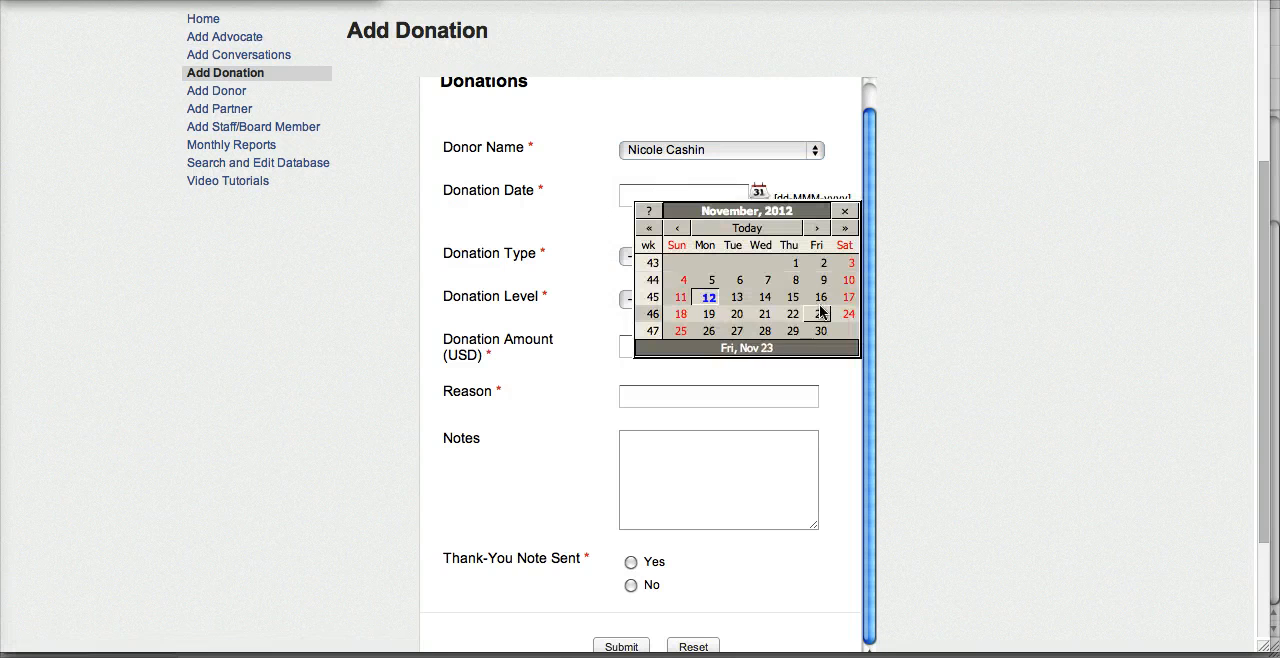
pyautogui.click(712, 298)
pyautogui.click(664, 258)
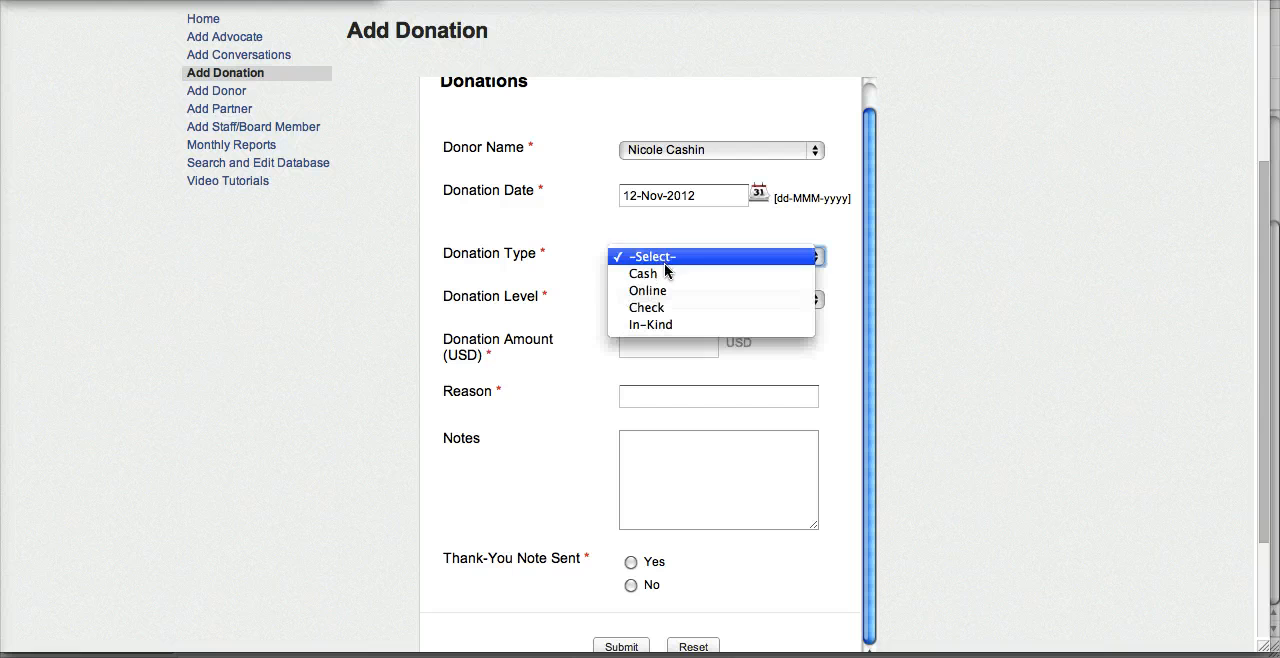
pyautogui.click(667, 309)
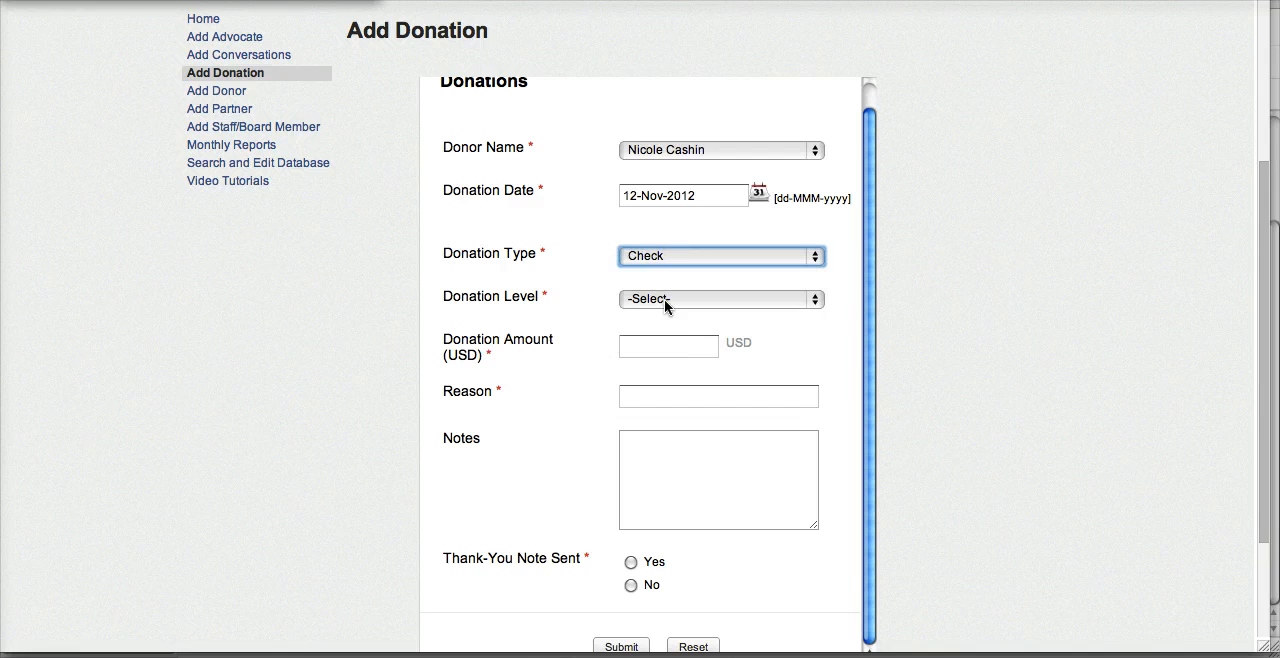
# Set the donation level to Gold Level ($100 - $249) and the donation amount to 150.00 USD
pyautogui.click(664, 299)
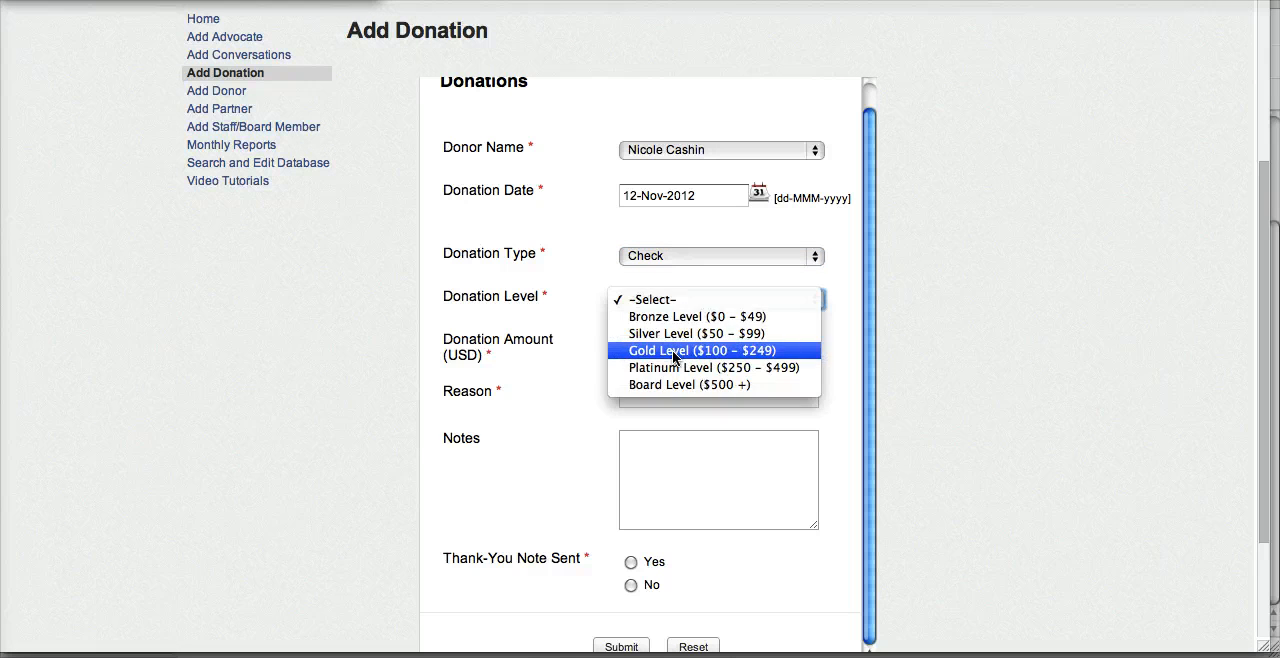
pyautogui.click(673, 352)
pyautogui.click(671, 347)
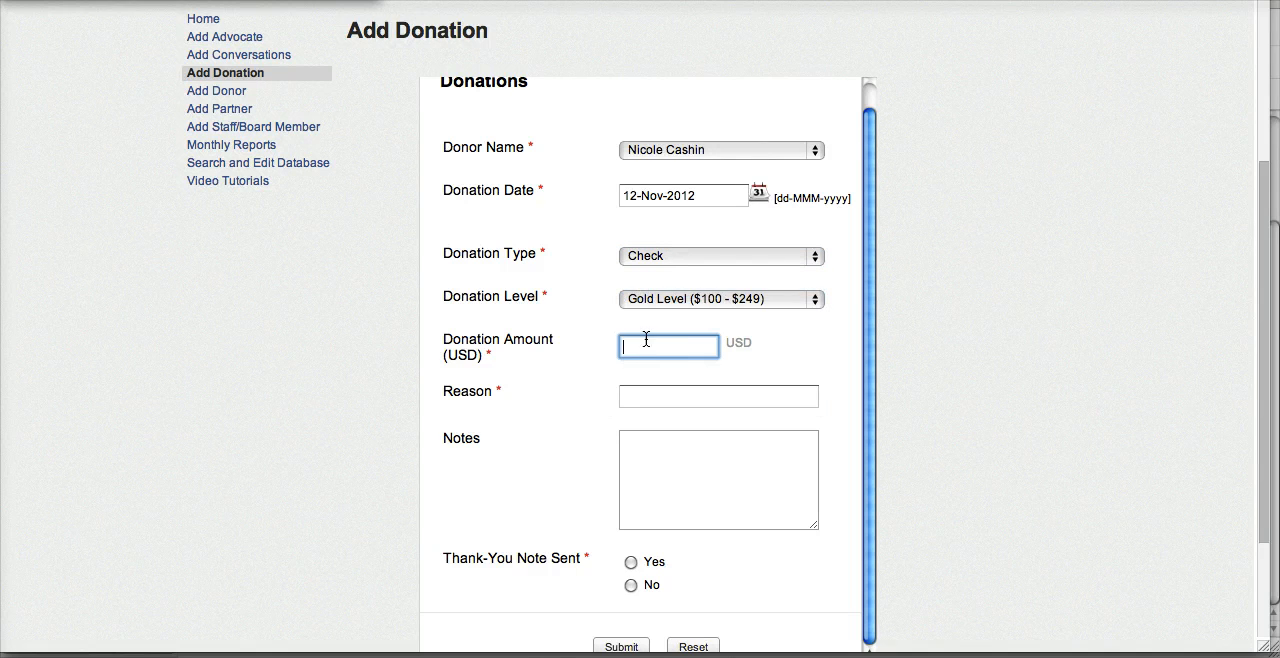
pyautogui.write('150.00')
# Enter "certain advocate" as the reason for the donation
pyautogui.scroll(-1, 731, 370)
pyautogui.click(731, 368)
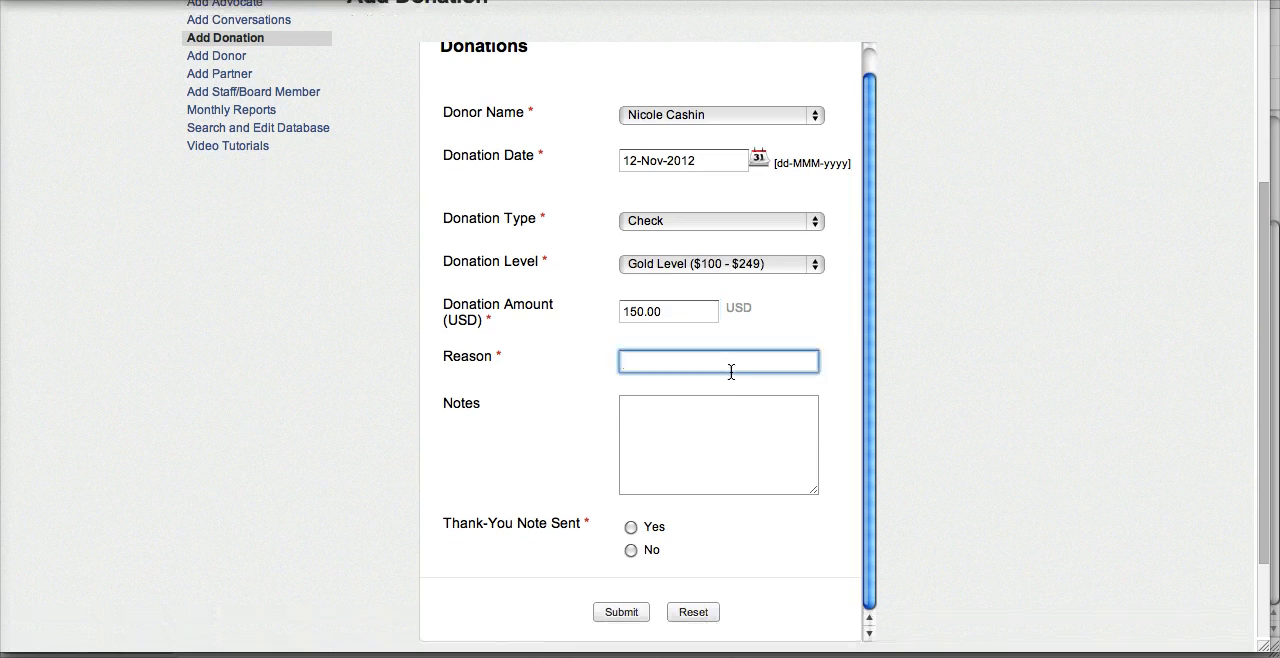
pyautogui.write('certain advocate')
# Add a note to the donation stating the first name of the person it is for
pyautogui.click(646, 403)
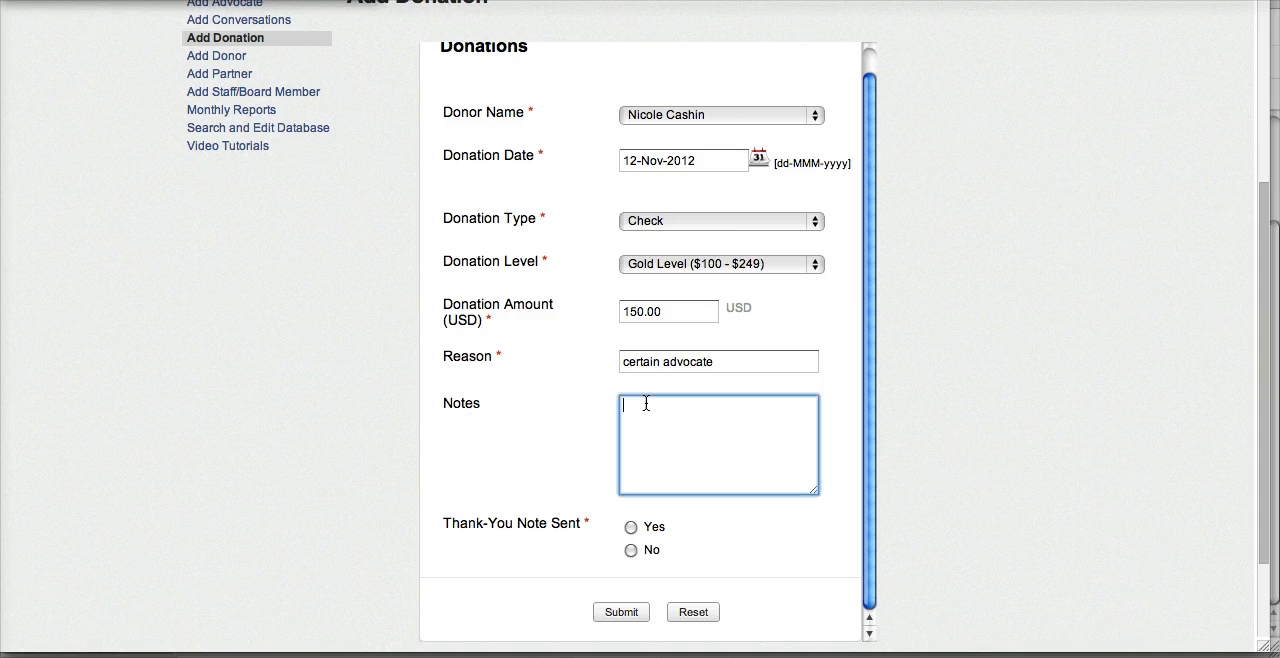
pyautogui.write('For judy')
pyautogui.click(504, 447)
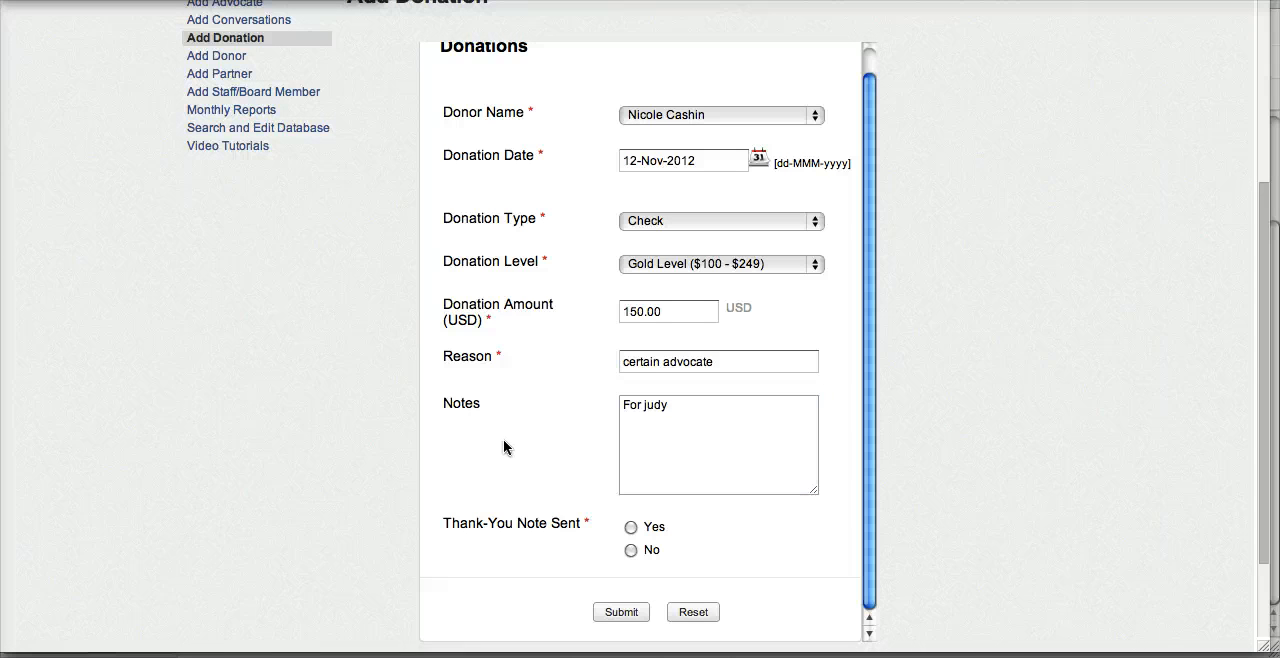
# Mark Thank-You Note Sent as No and submit the donation form
pyautogui.scroll(-3, 505, 447)
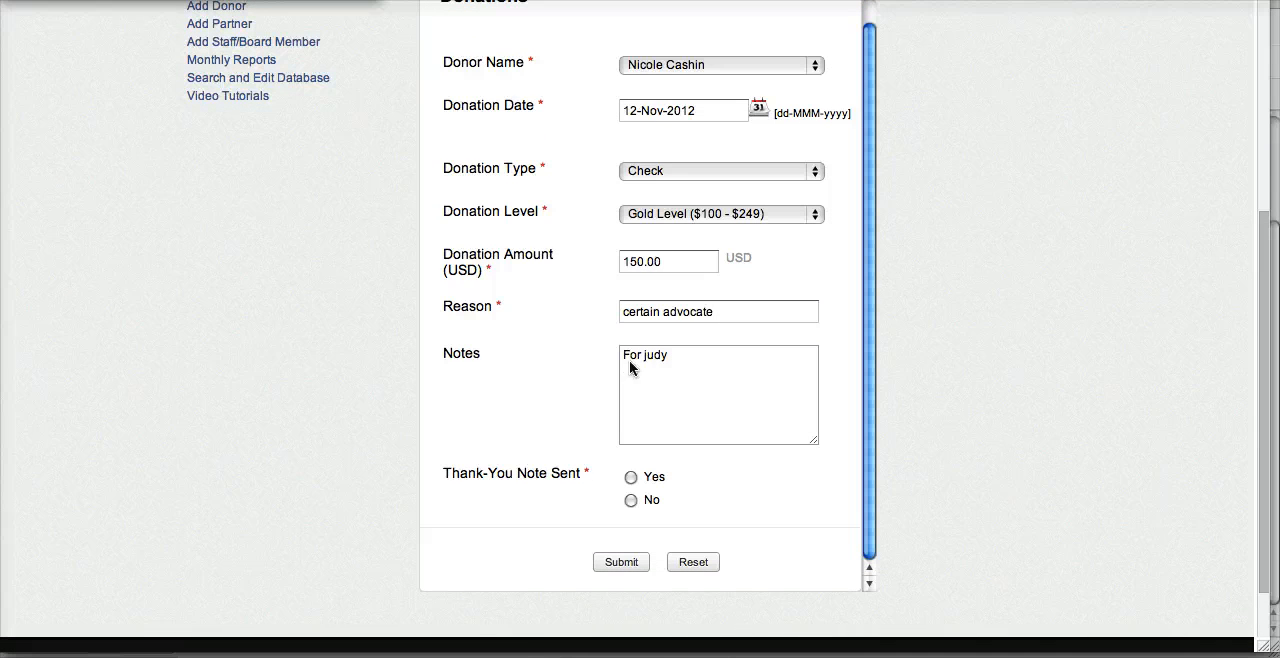
pyautogui.click(631, 500)
pyautogui.scroll(2, 578, 491)
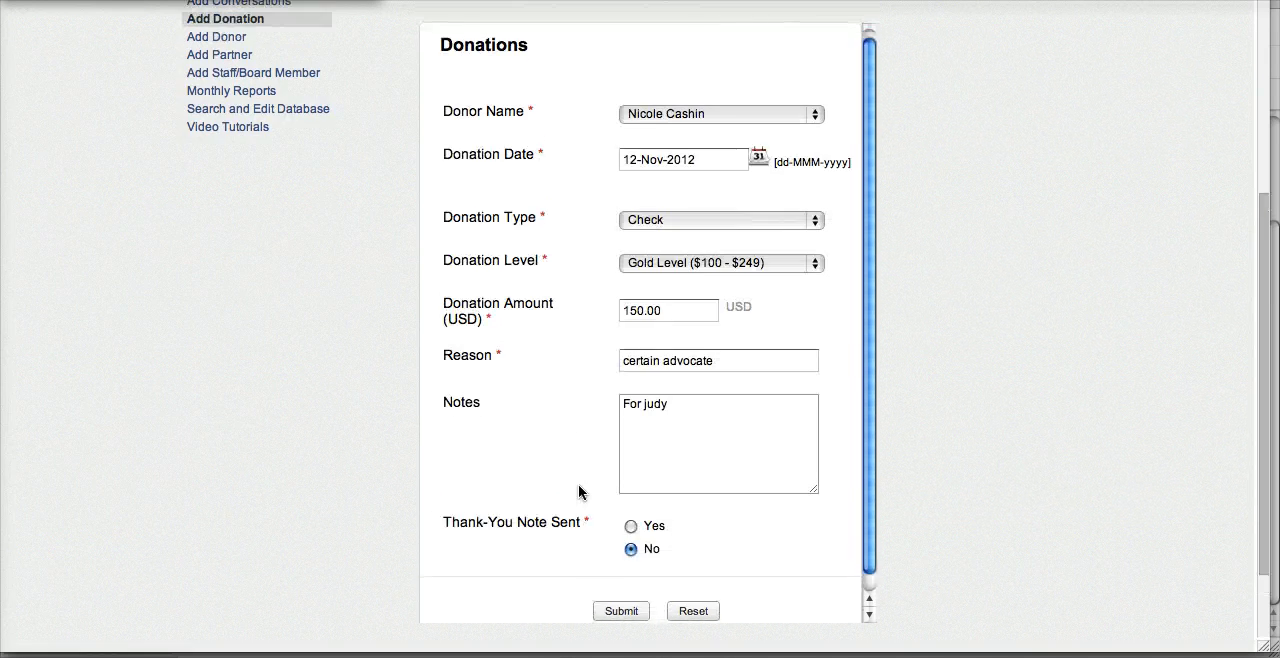
pyautogui.scroll(-2, 578, 491)
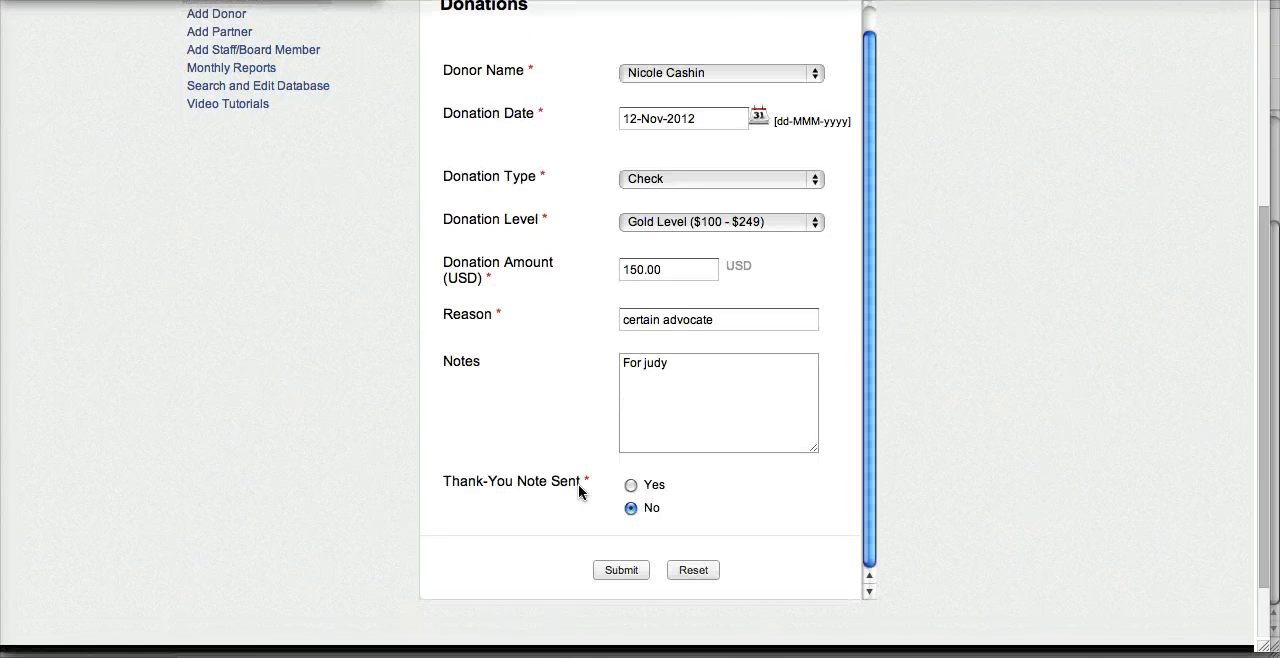
pyautogui.click(625, 571)
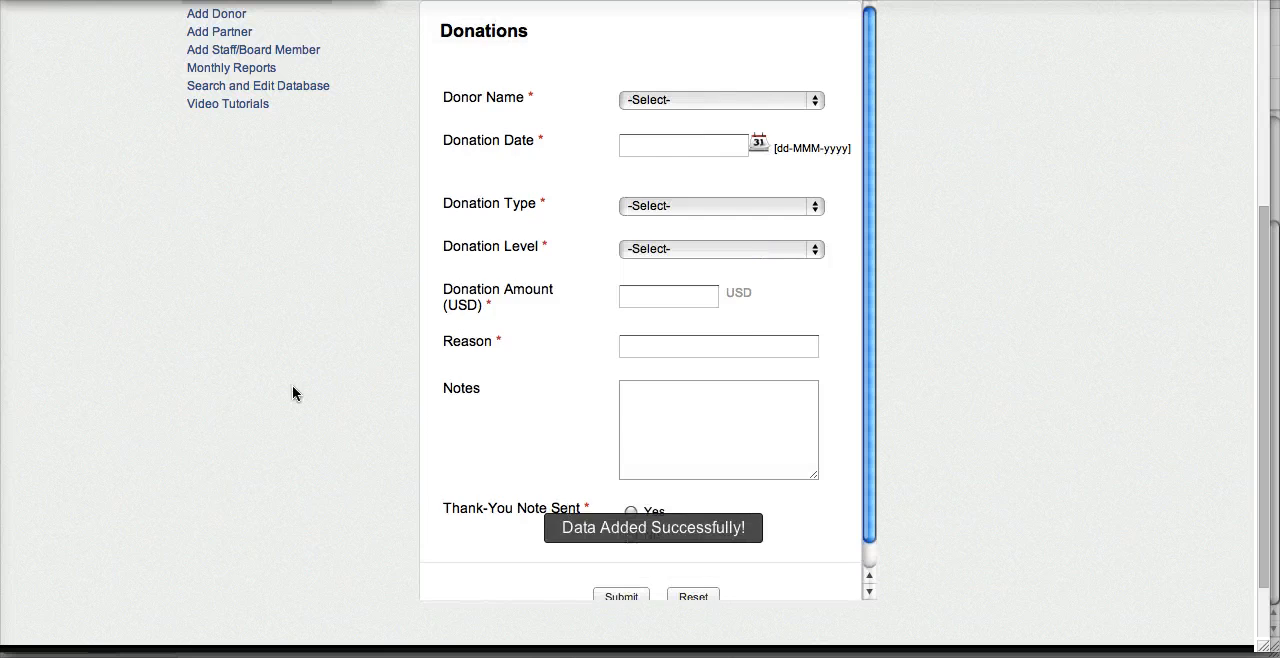
# Open the Search and Edit Database page and review the new $150.00 donation's record in the Donations View, including its thank-you status and notes
pyautogui.scroll(5, 292, 385)
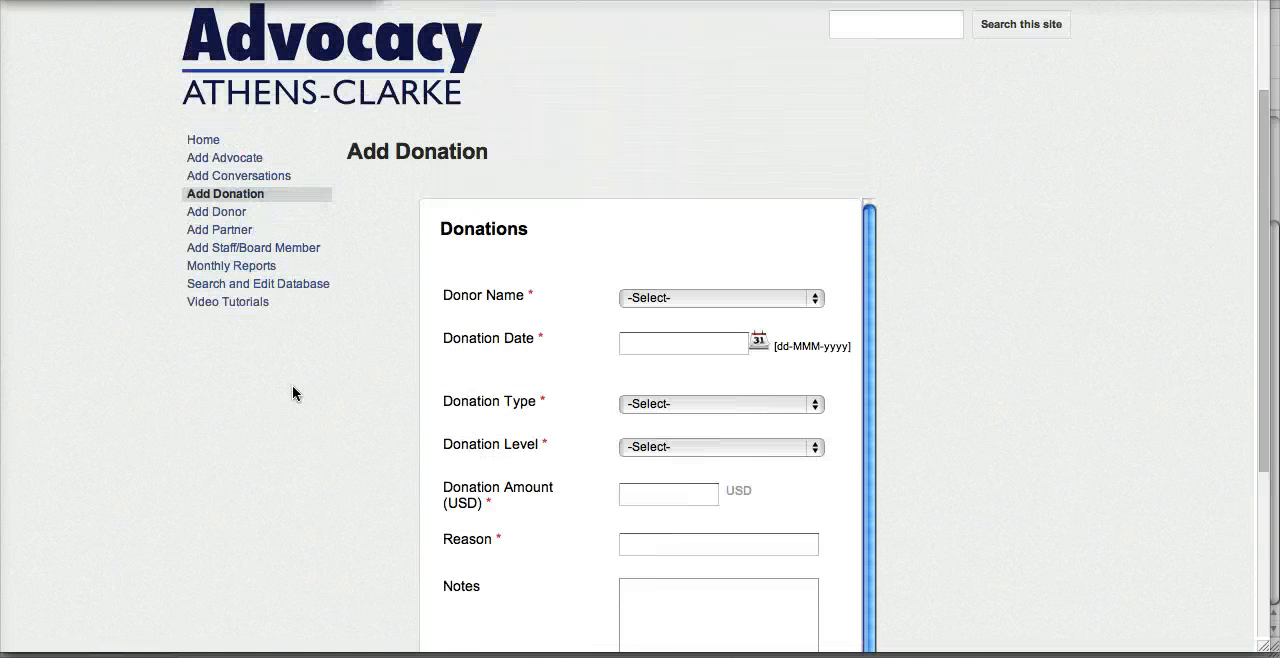
pyautogui.click(268, 288)
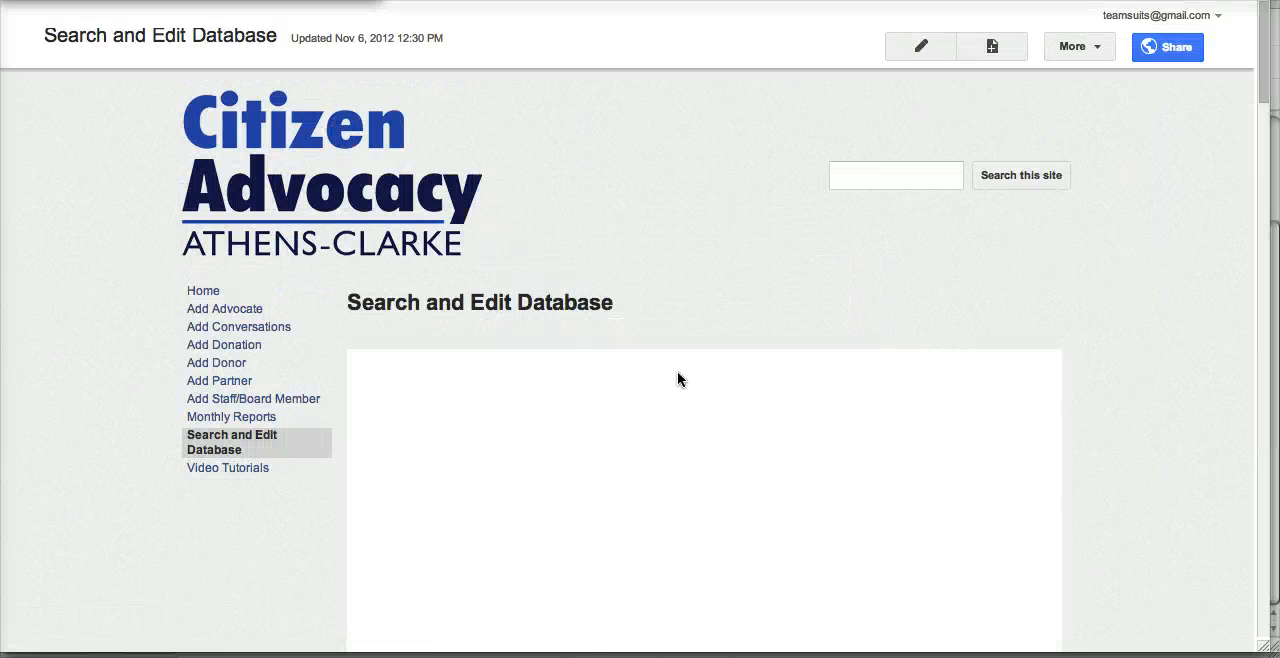
pyautogui.scroll(-5, 648, 429)
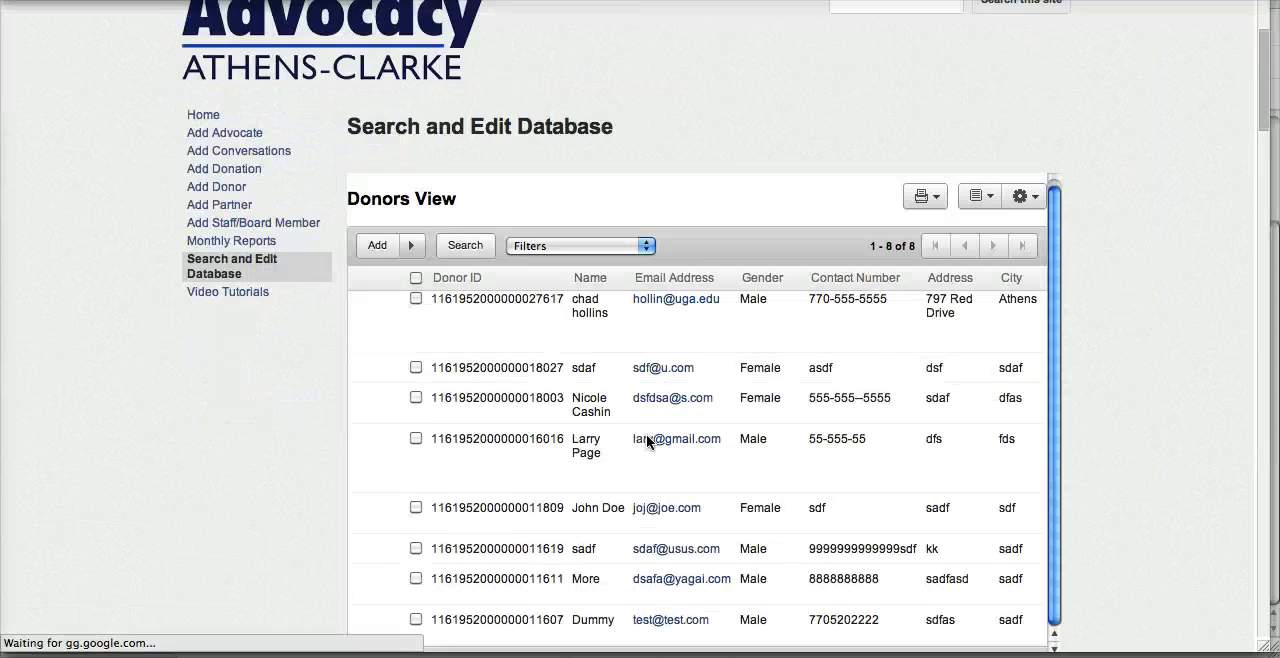
pyautogui.scroll(-4, 1054, 420)
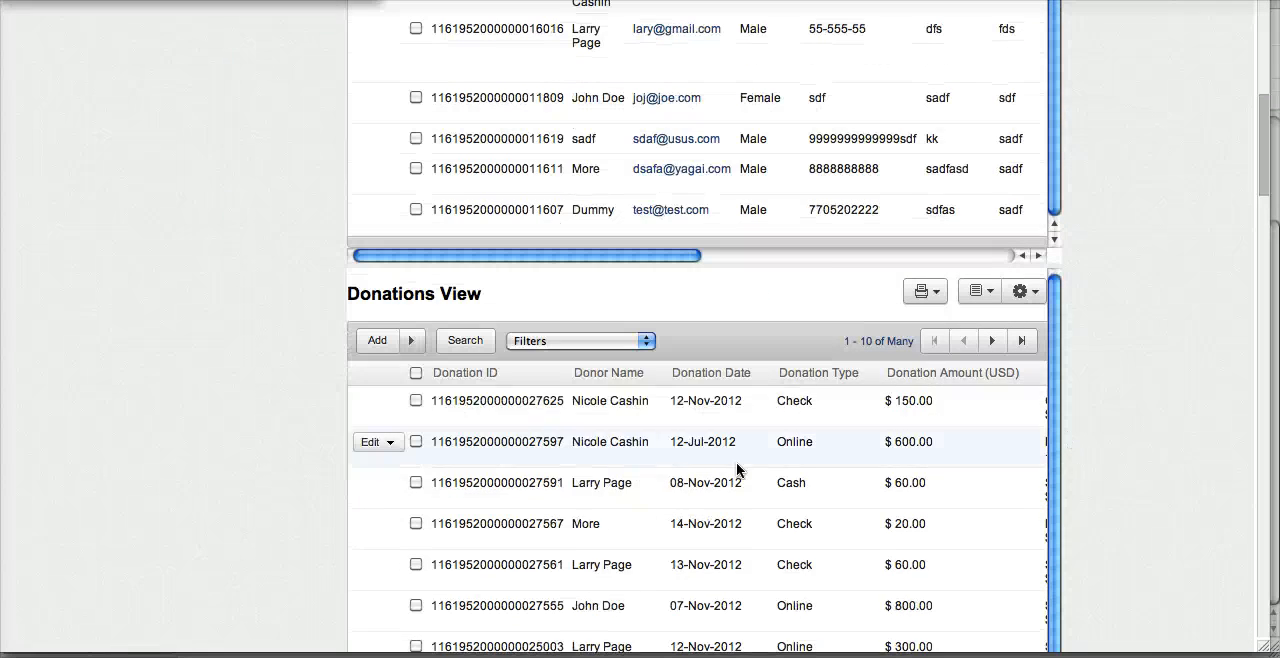
pyautogui.hscroll(4, 560, 402)
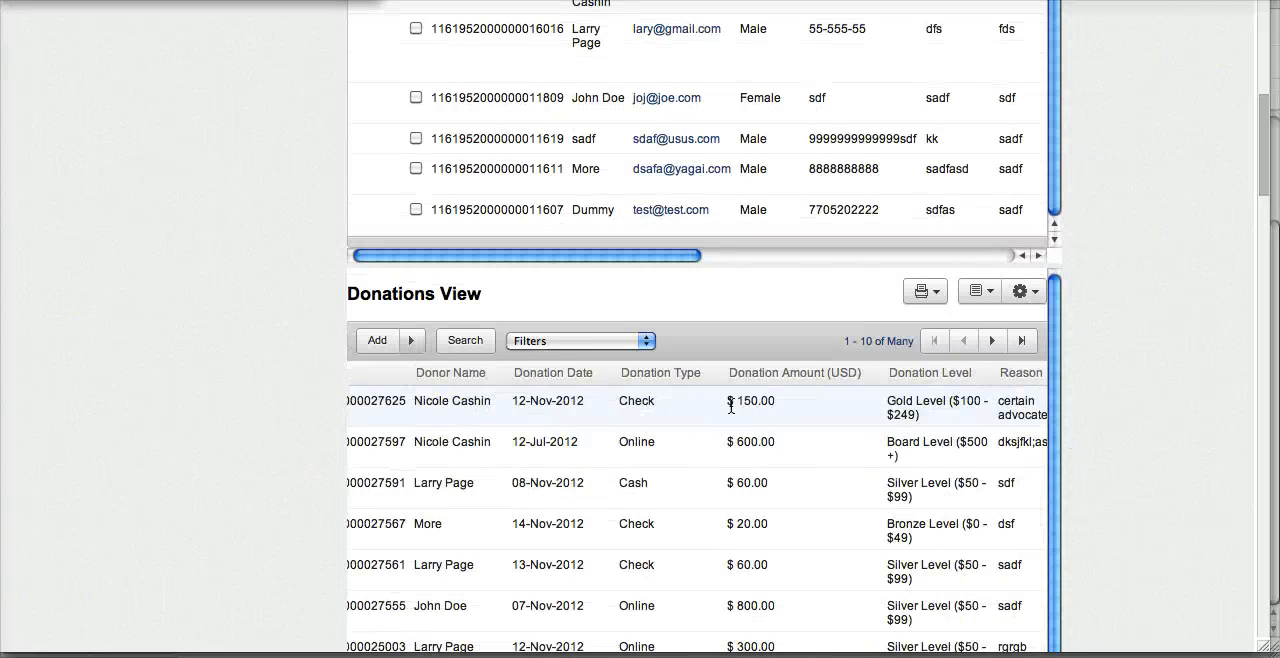
pyautogui.moveTo(505, 403); pyautogui.dragTo(878, 403)
pyautogui.hscroll(5, 851, 404)
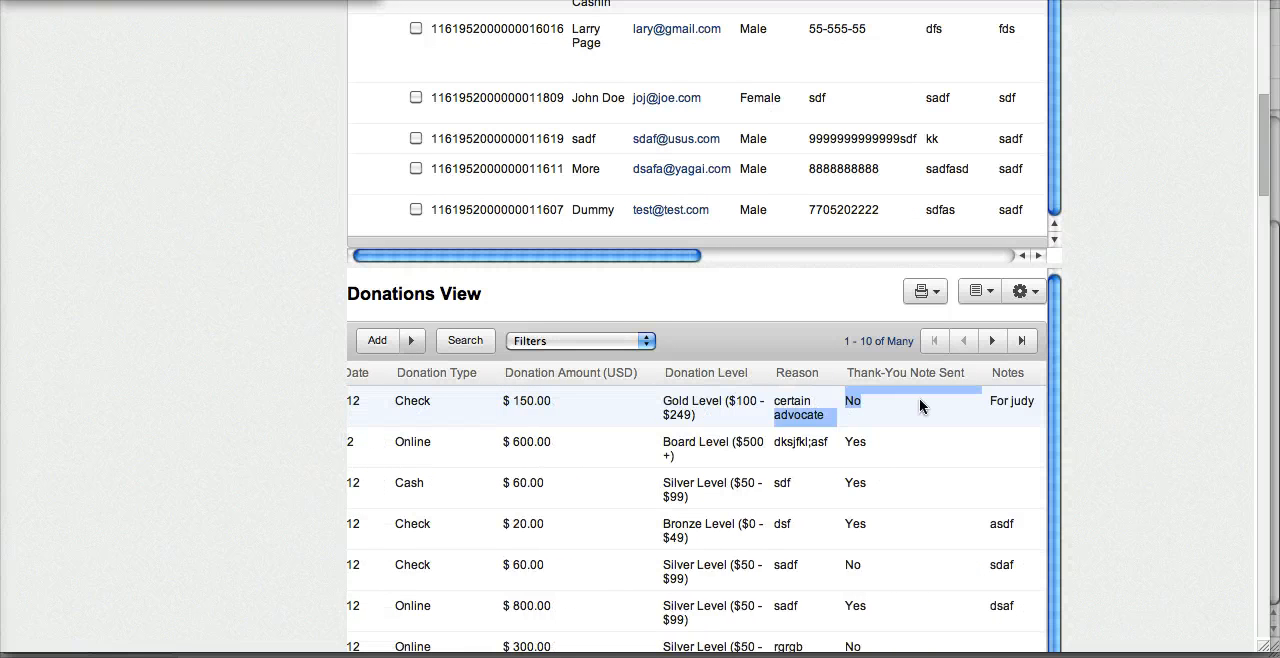
pyautogui.click(912, 402)
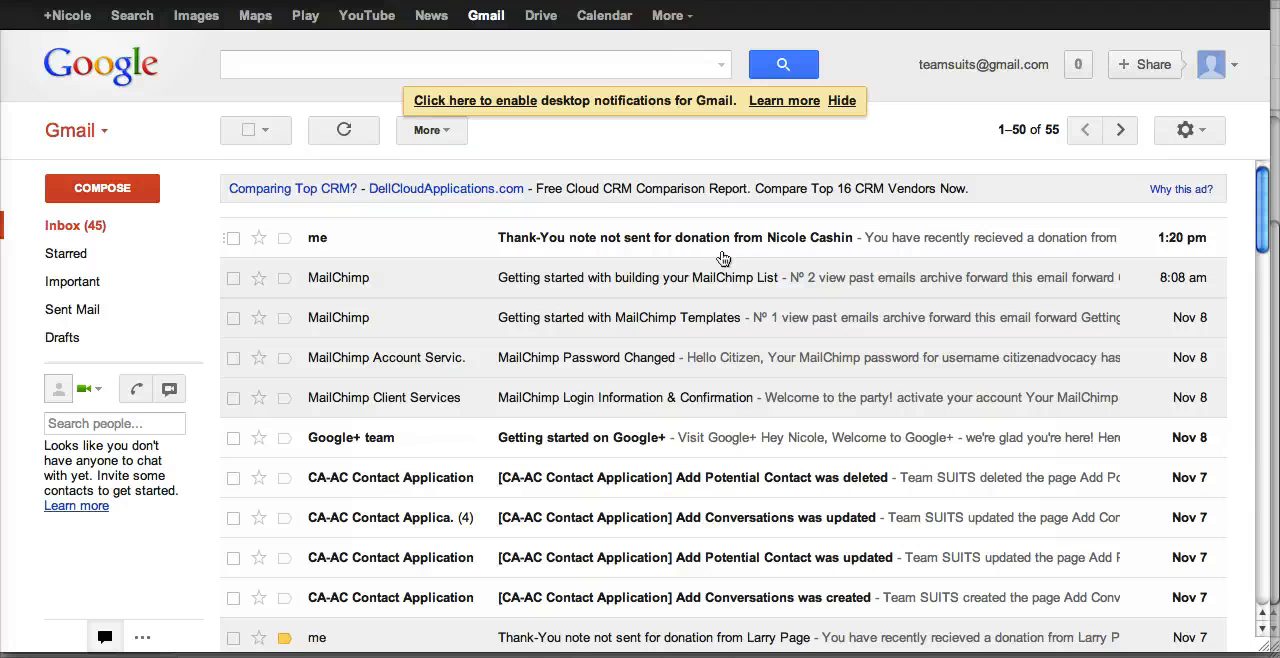
# Switch to the Gmail inbox and open the newest e-mail about the thank-you note not sent for the donation
pyautogui.click(640, 249)
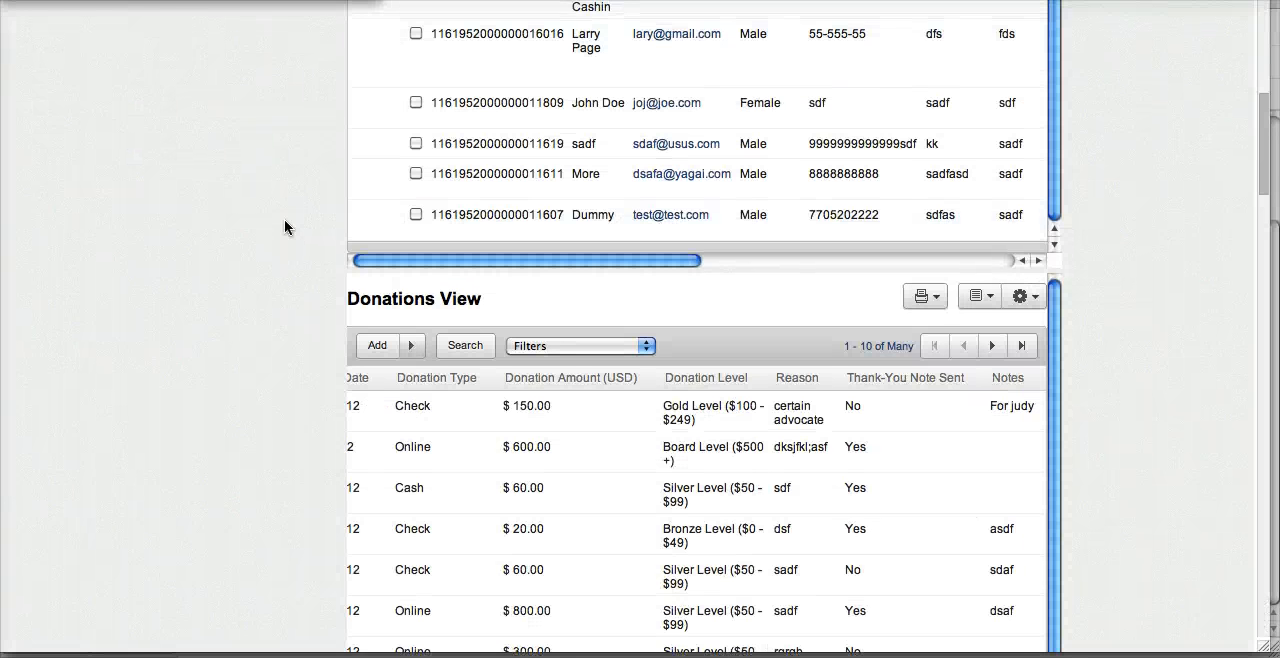
# Back in the Donations View, edit the 12-Nov-2012 $150.00 donation, set Thank-You Note Sent to Yes and update the record
pyautogui.scroll(4, 284, 223)
pyautogui.scroll(2, 284, 227)
pyautogui.scroll(-10, 284, 227)
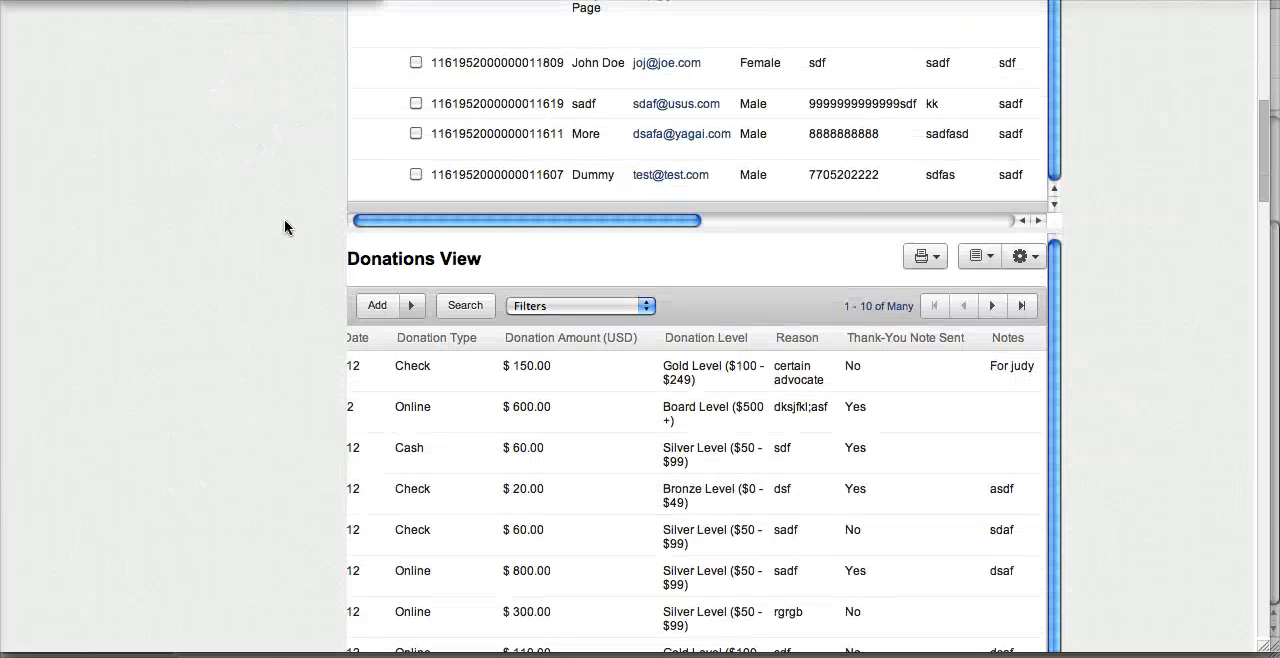
pyautogui.hscroll(-10, 755, 188)
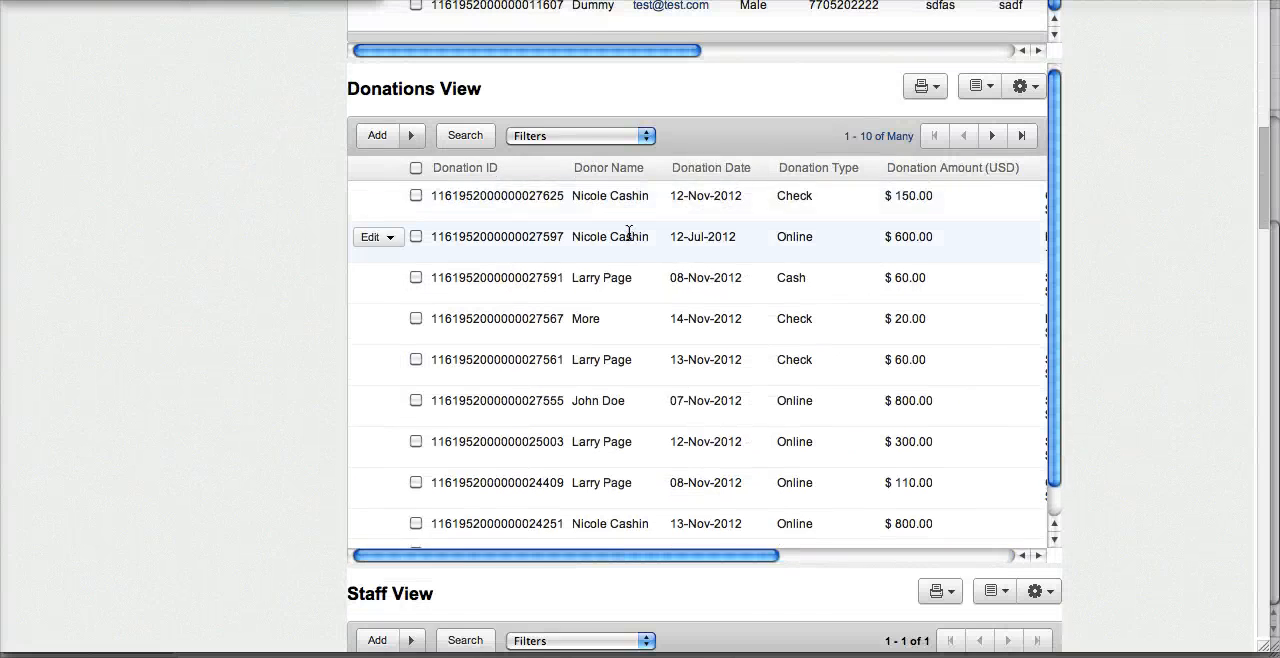
pyautogui.scroll(2, 628, 233)
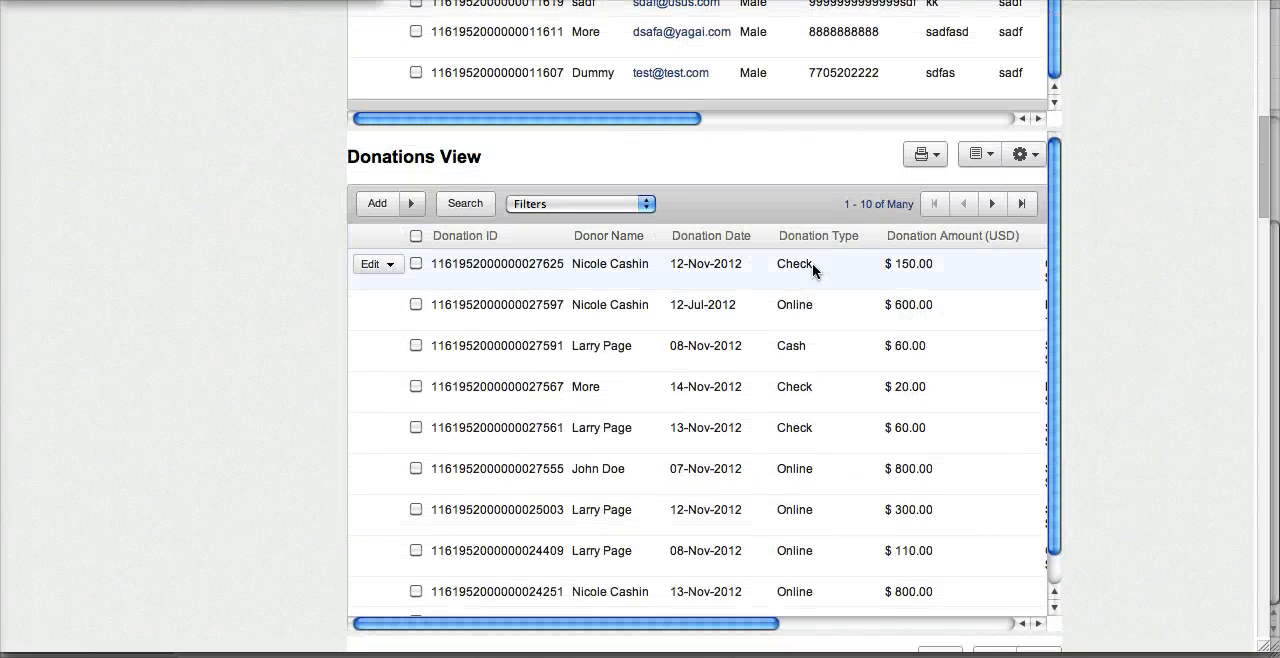
pyautogui.click(367, 266)
pyautogui.click(383, 295)
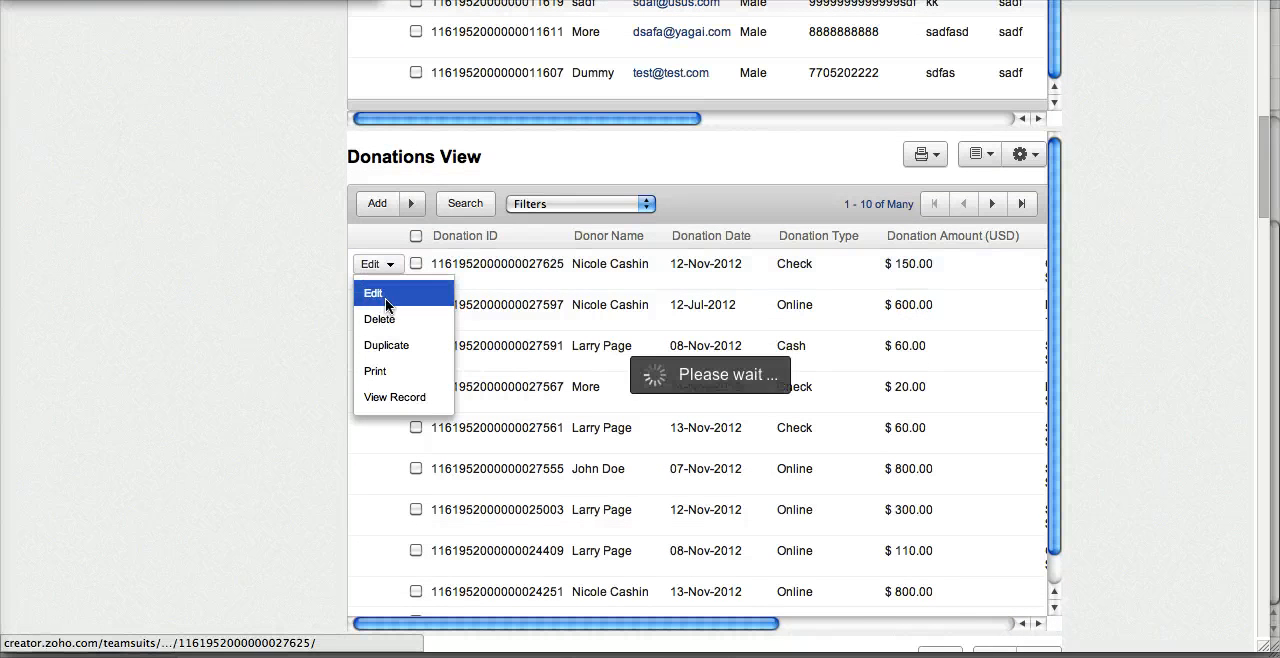
pyautogui.scroll(-5, 752, 311)
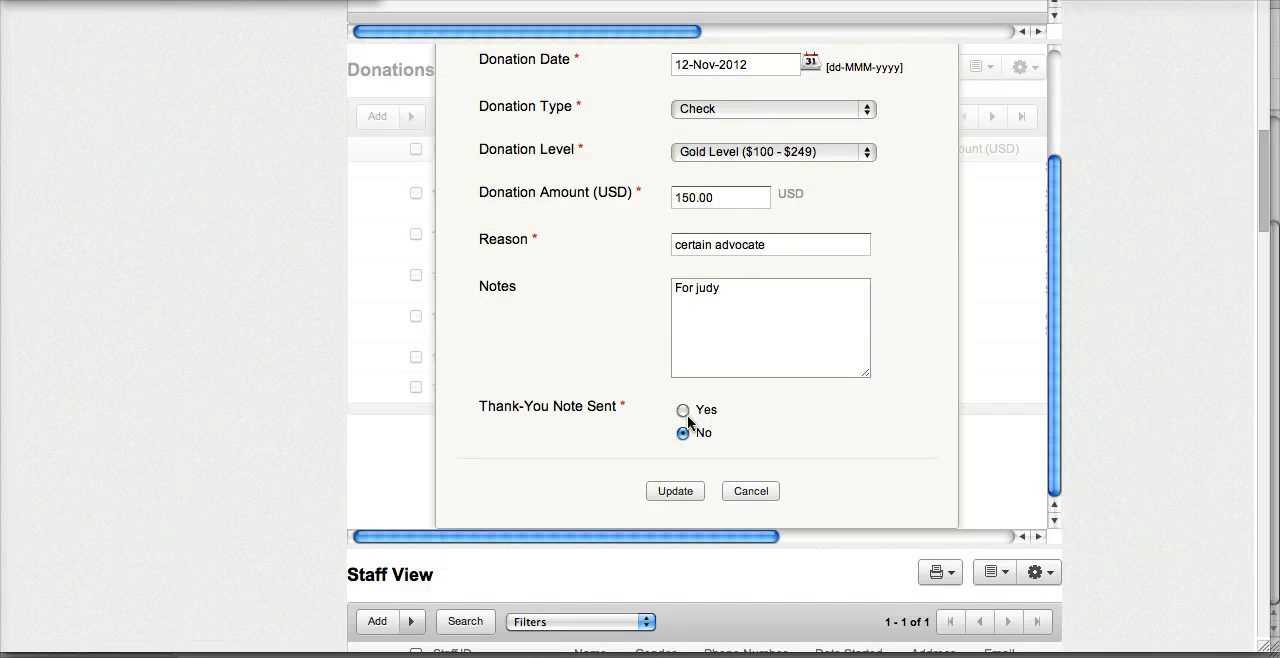
pyautogui.click(689, 492)
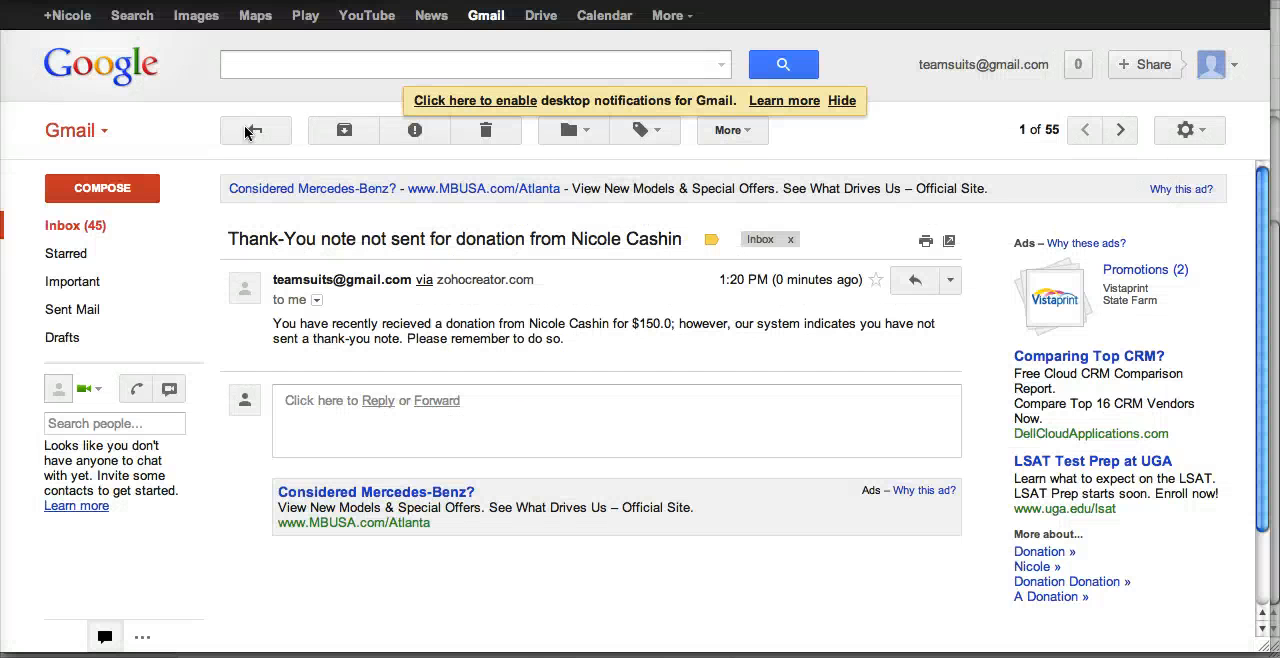
# Switch to the Gmail inbox and read the "Thank You Note Sent for Donation previously unrecorded" e-mail
pyautogui.click(114, 231)
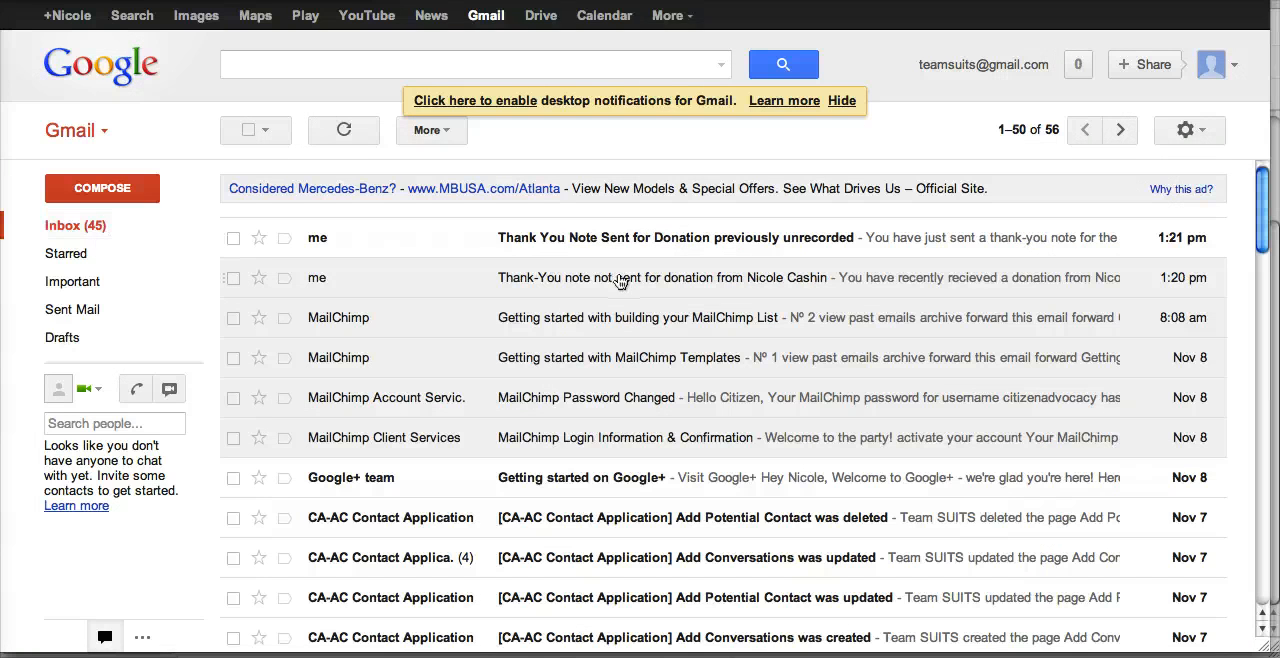
pyautogui.click(515, 252)
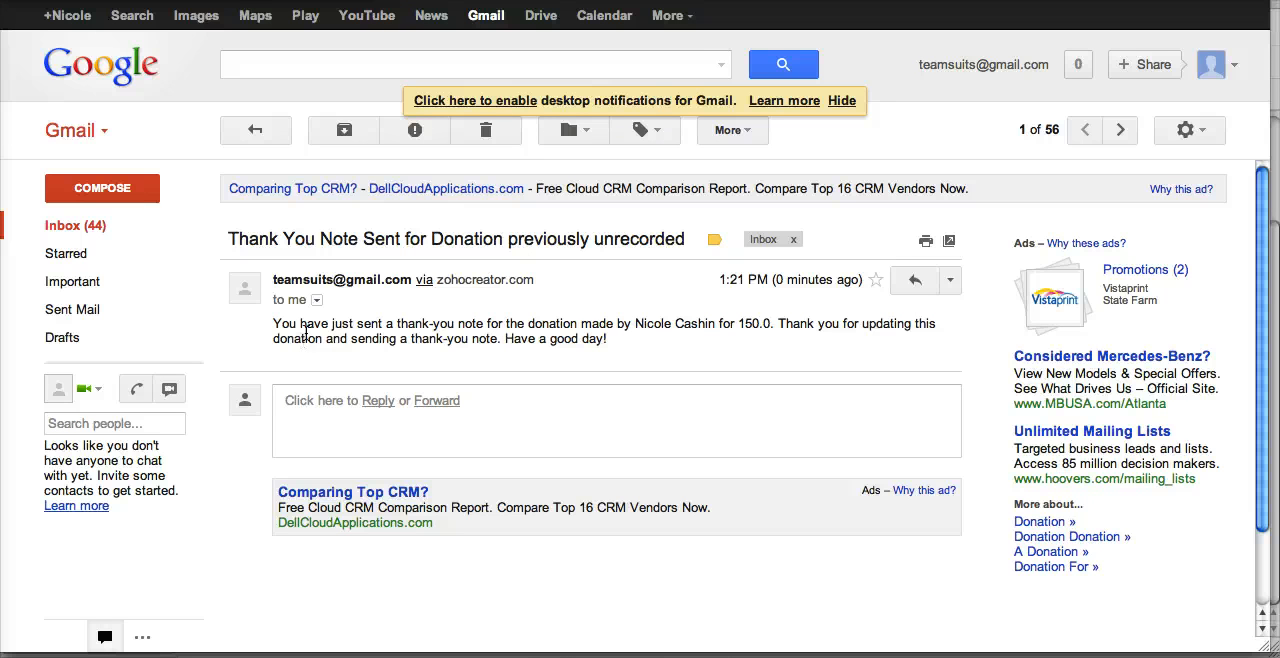
pyautogui.moveTo(302, 324); pyautogui.dragTo(657, 335)
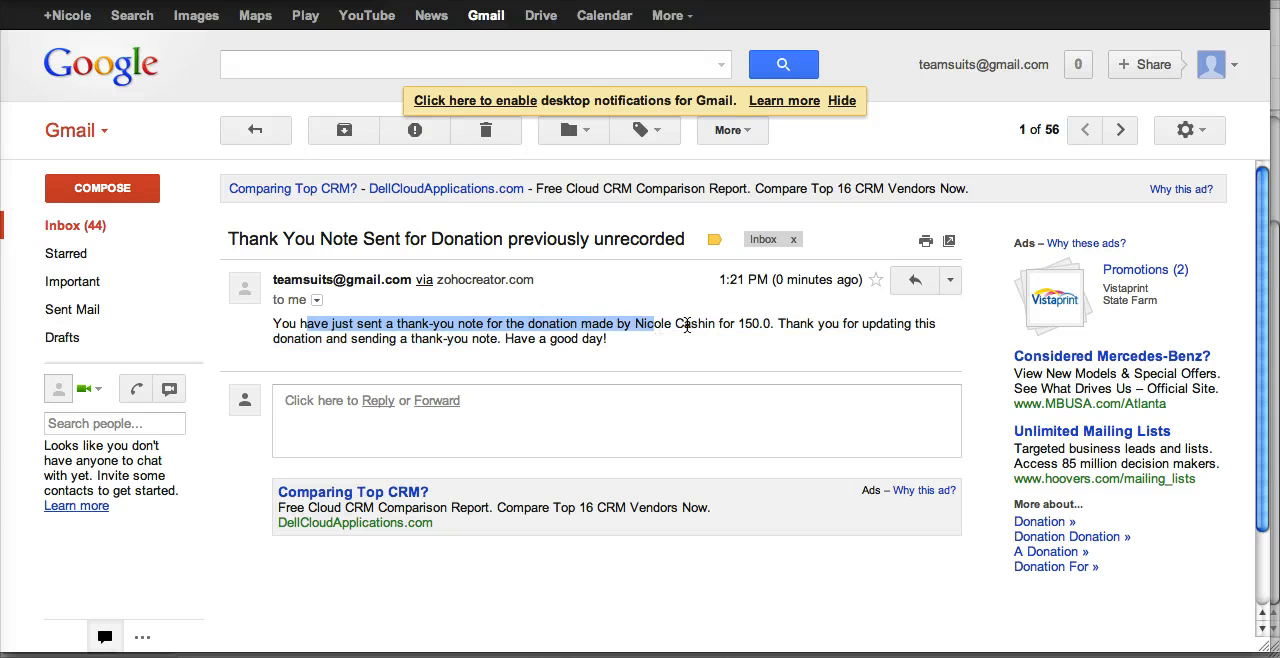
# Switch back to the Donations View in the database and open a blank form for adding a donation record
pyautogui.click(688, 325)
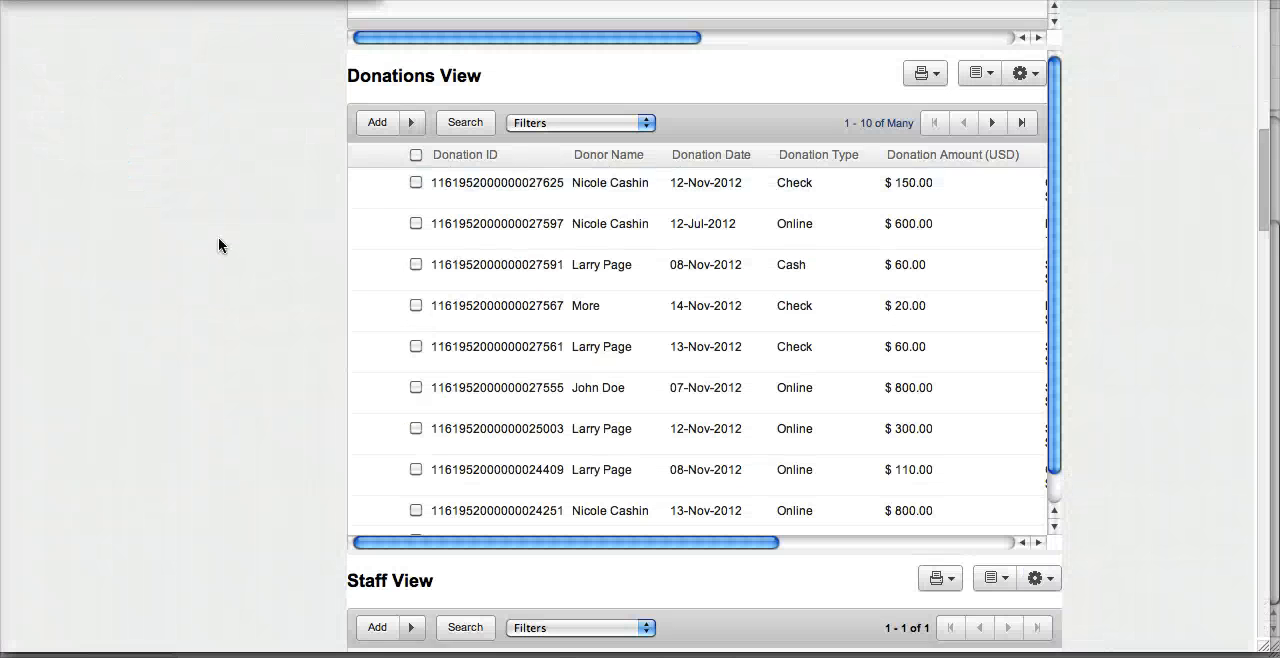
pyautogui.scroll(3, 219, 245)
pyautogui.click(410, 276)
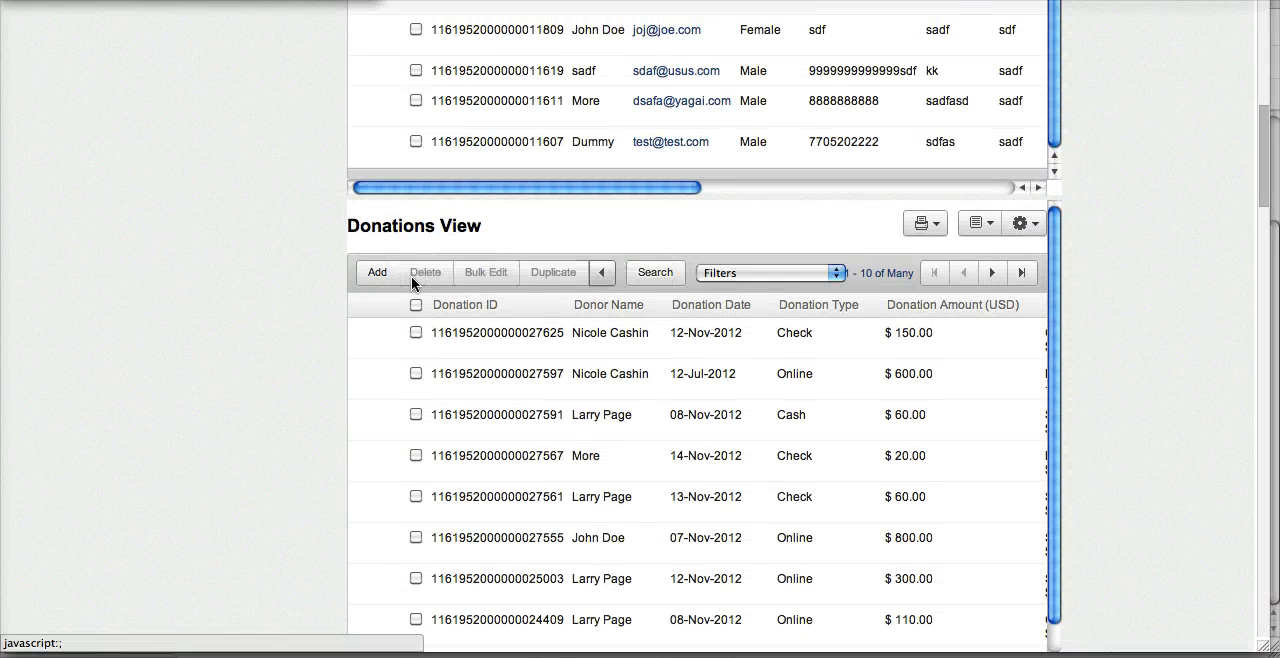
pyautogui.click(372, 274)
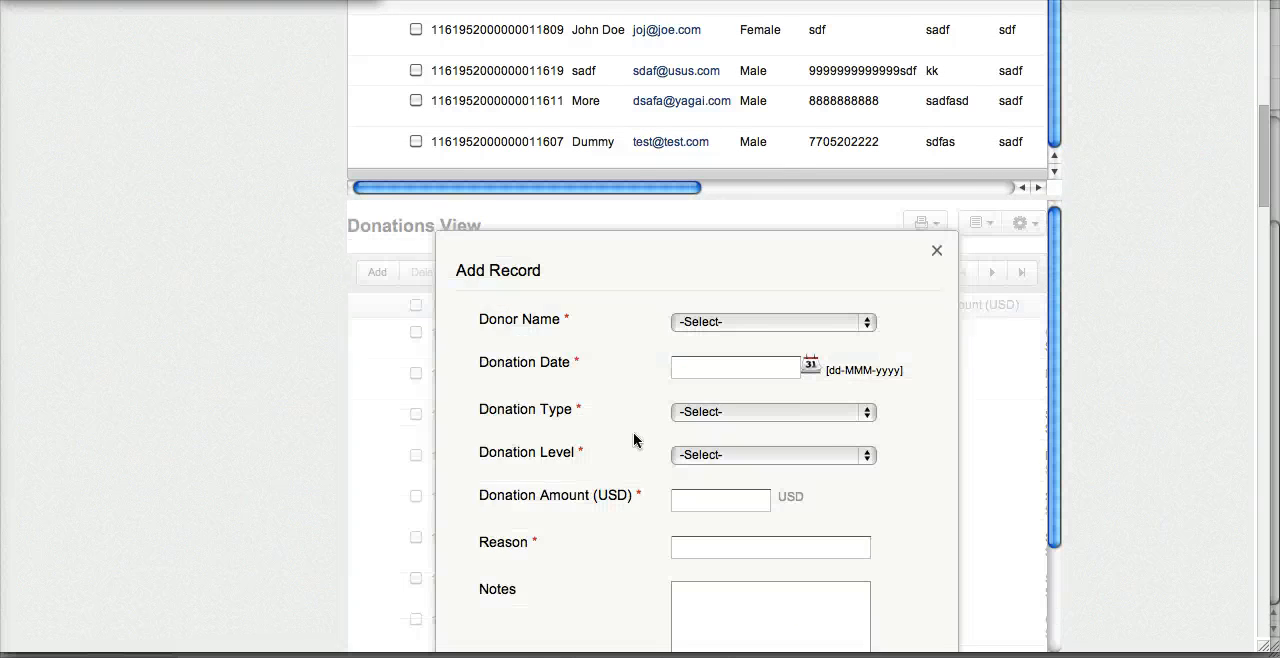
# In the new donation record, choose Larry Page as the donor and set the donation date to 12-Nov-2012
pyautogui.scroll(-3, 725, 388)
pyautogui.scroll(2, 725, 388)
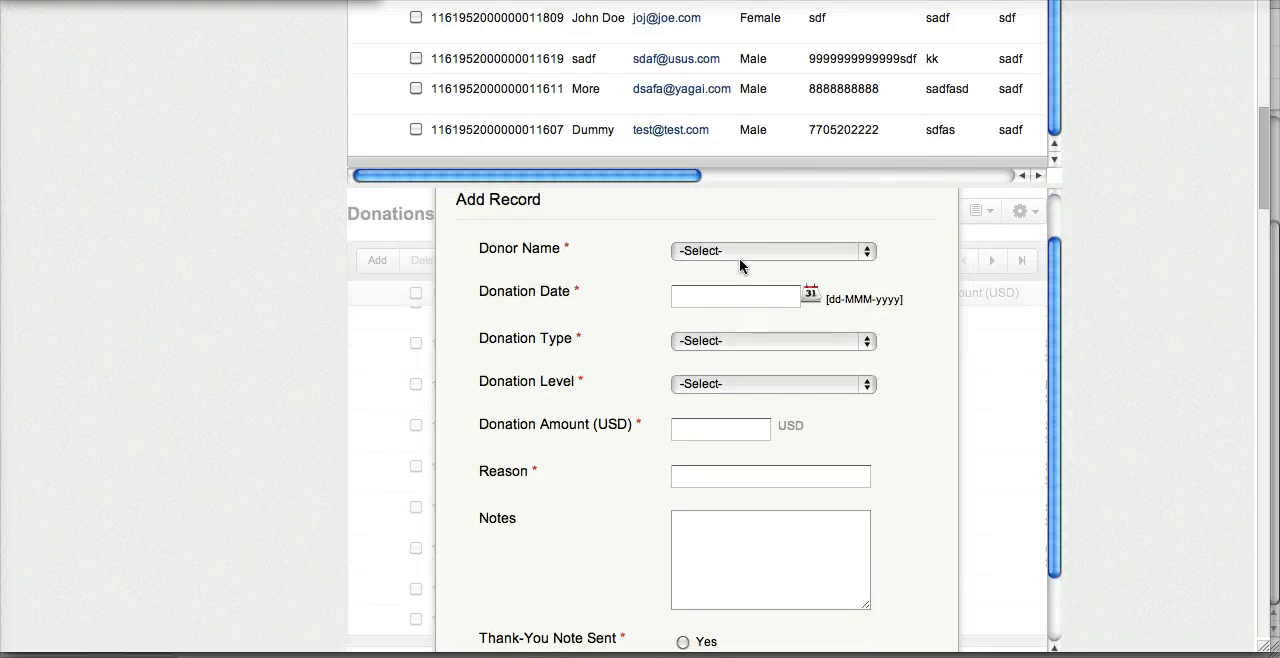
pyautogui.click(739, 256)
pyautogui.click(736, 338)
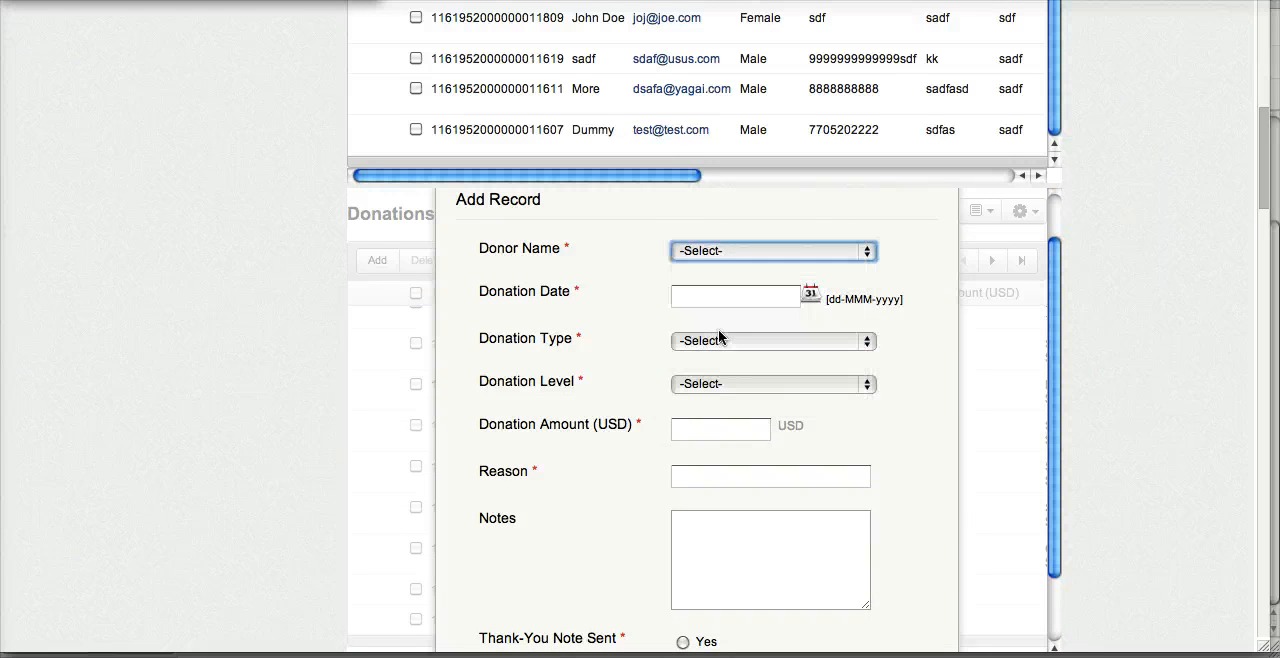
pyautogui.click(786, 300)
pyautogui.click(810, 294)
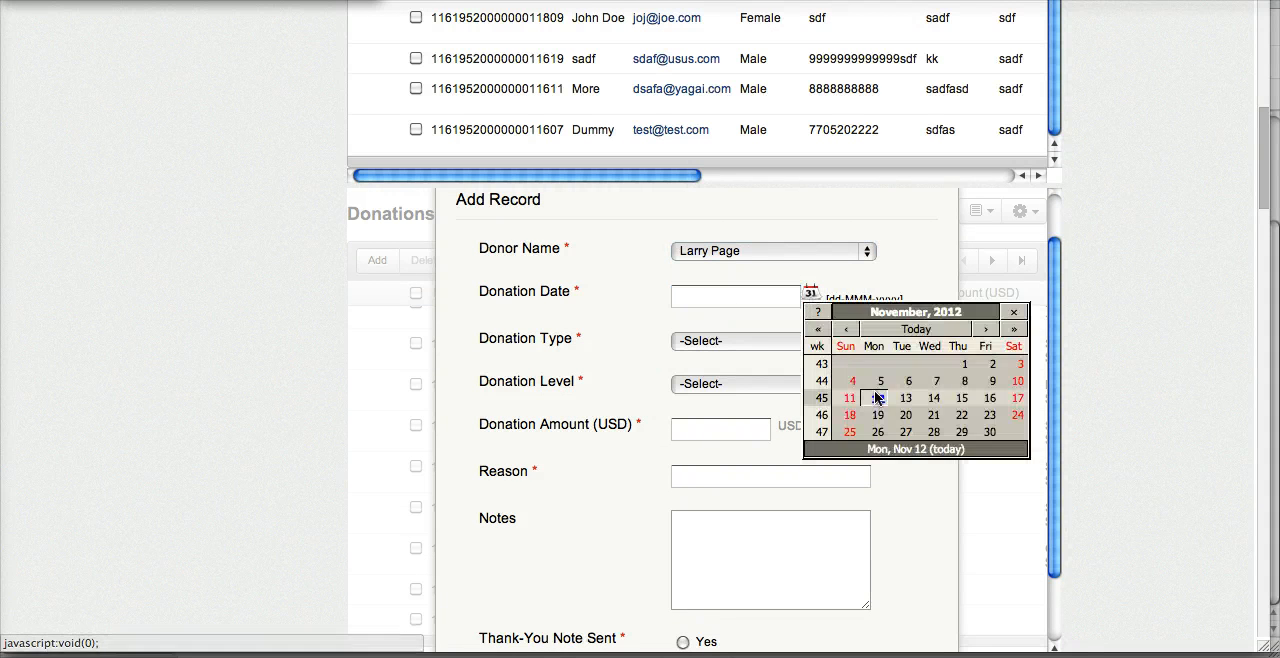
pyautogui.click(891, 437)
# Set the donation type to Check, the level to Bronze Level ($0 - $49) and the amount to 20.00 USD
pyautogui.click(759, 343)
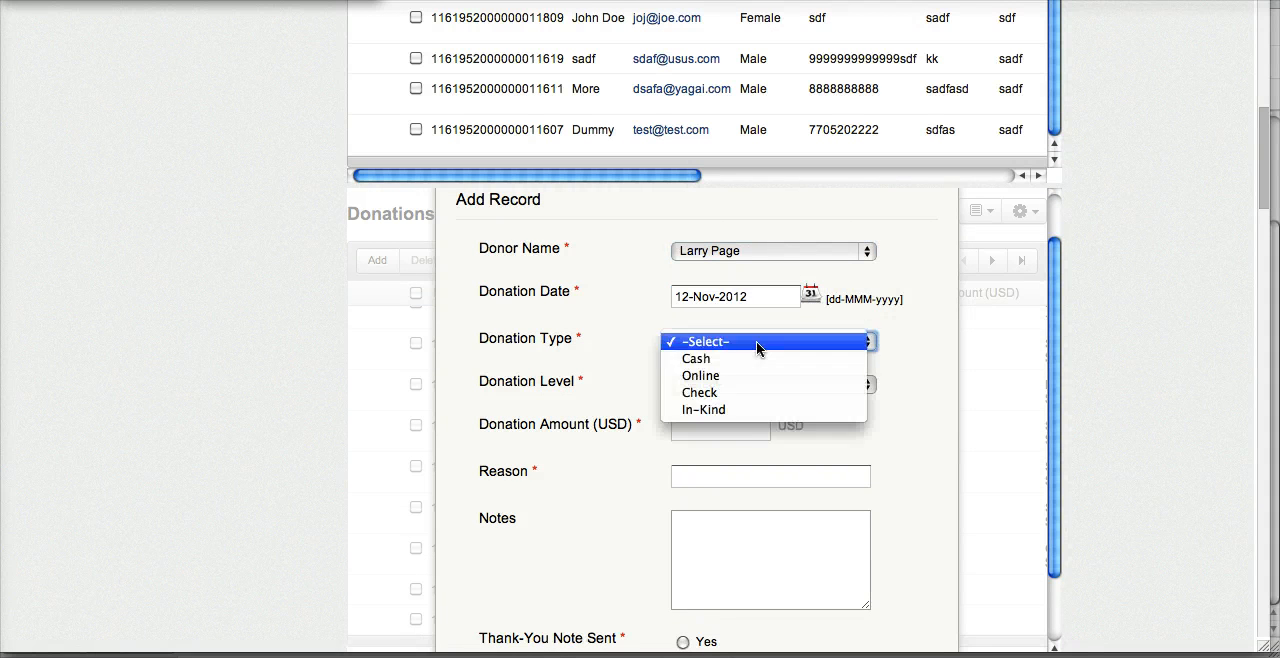
pyautogui.click(741, 388)
pyautogui.click(740, 384)
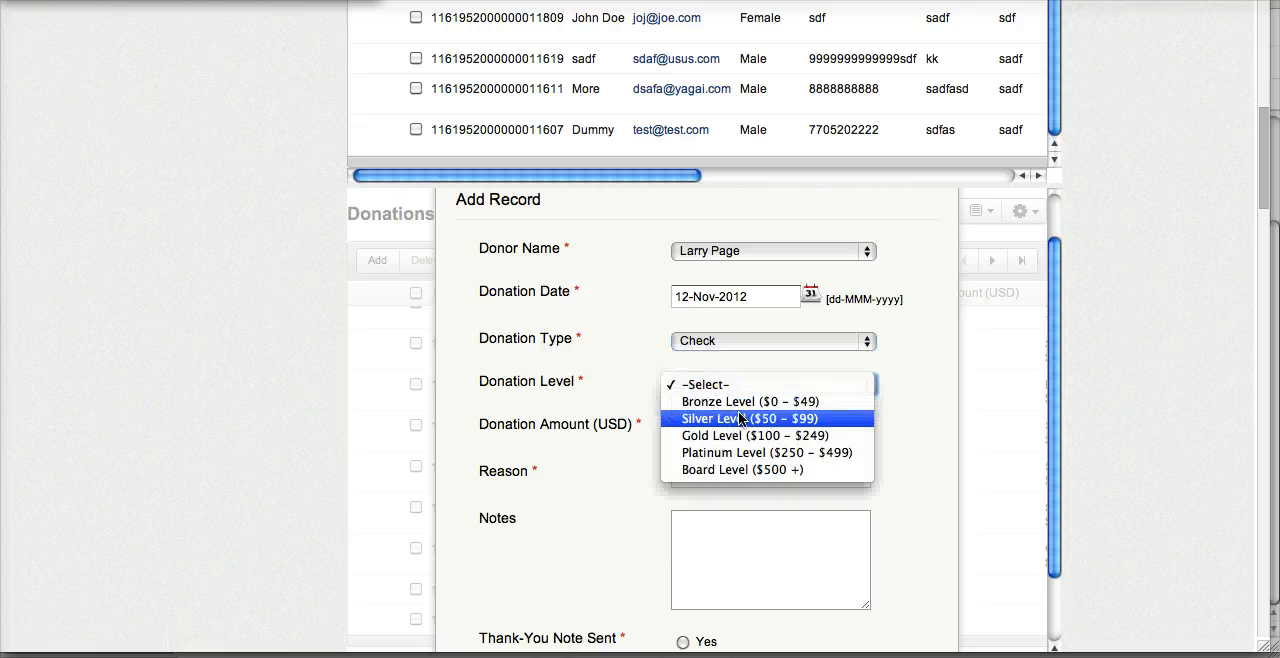
pyautogui.click(745, 399)
pyautogui.click(731, 438)
pyautogui.write('20.00')
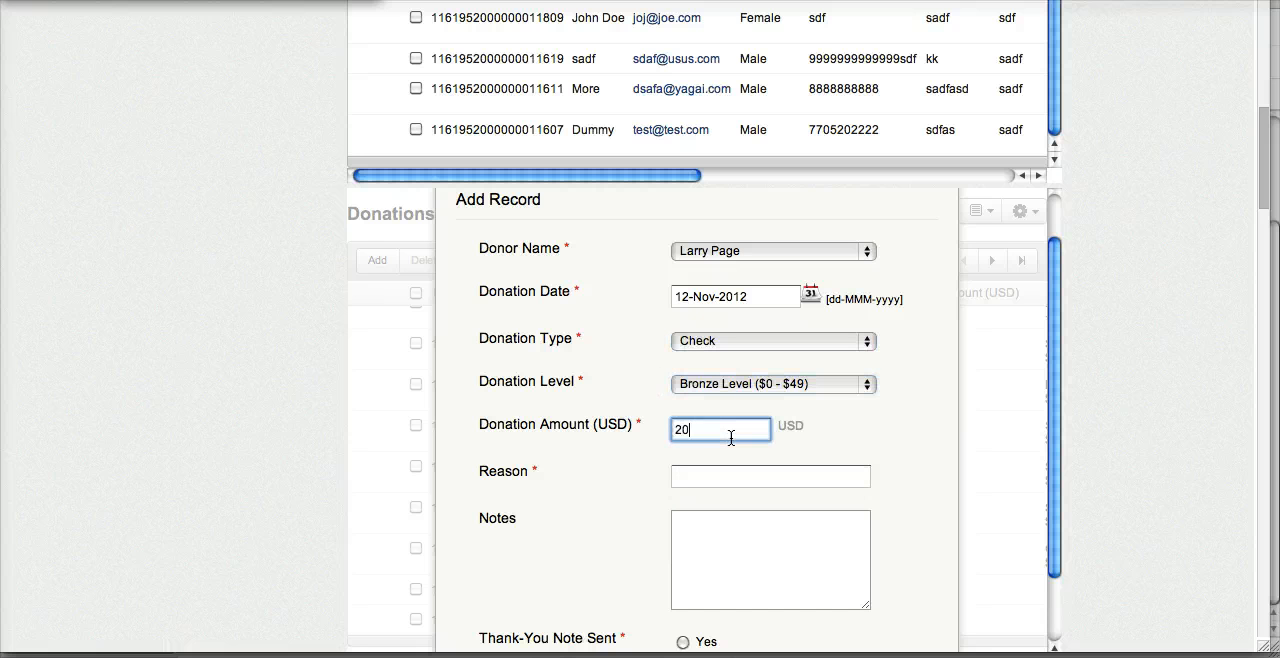
# Enter "sdaf" as the reason, set Thank-You Note Sent to Yes and submit the donation record
pyautogui.click(720, 477)
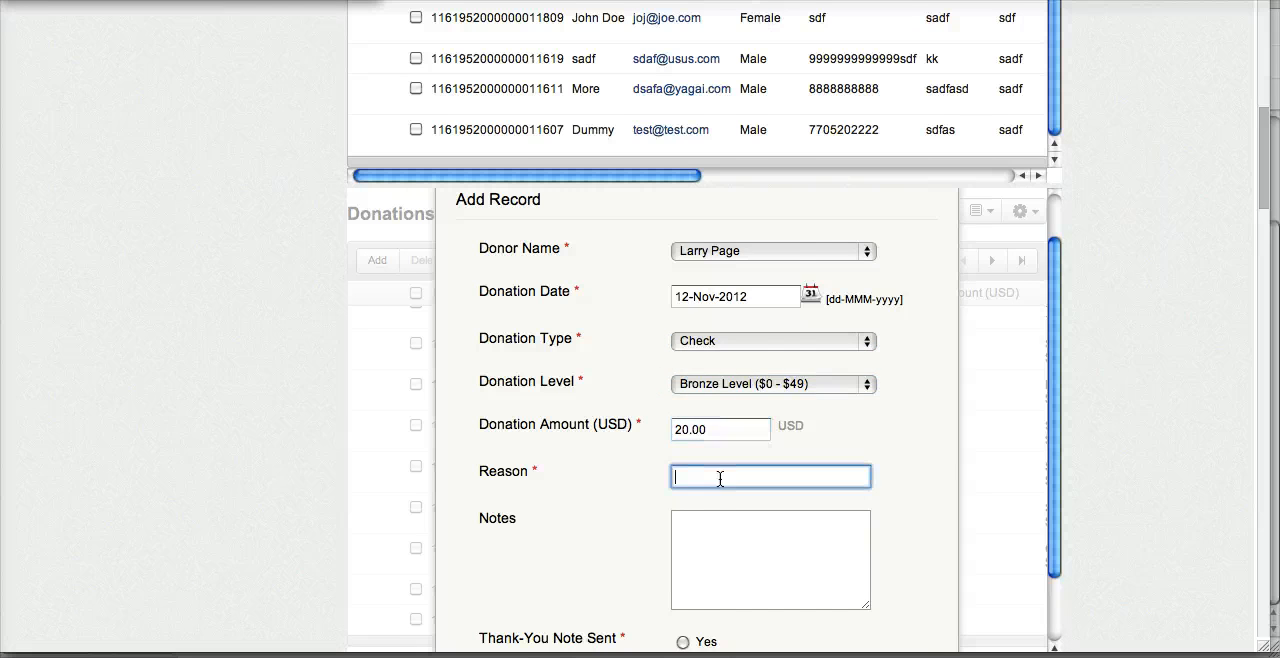
pyautogui.scroll(-2, 720, 478)
pyautogui.write('sdaf')
pyautogui.click(668, 544)
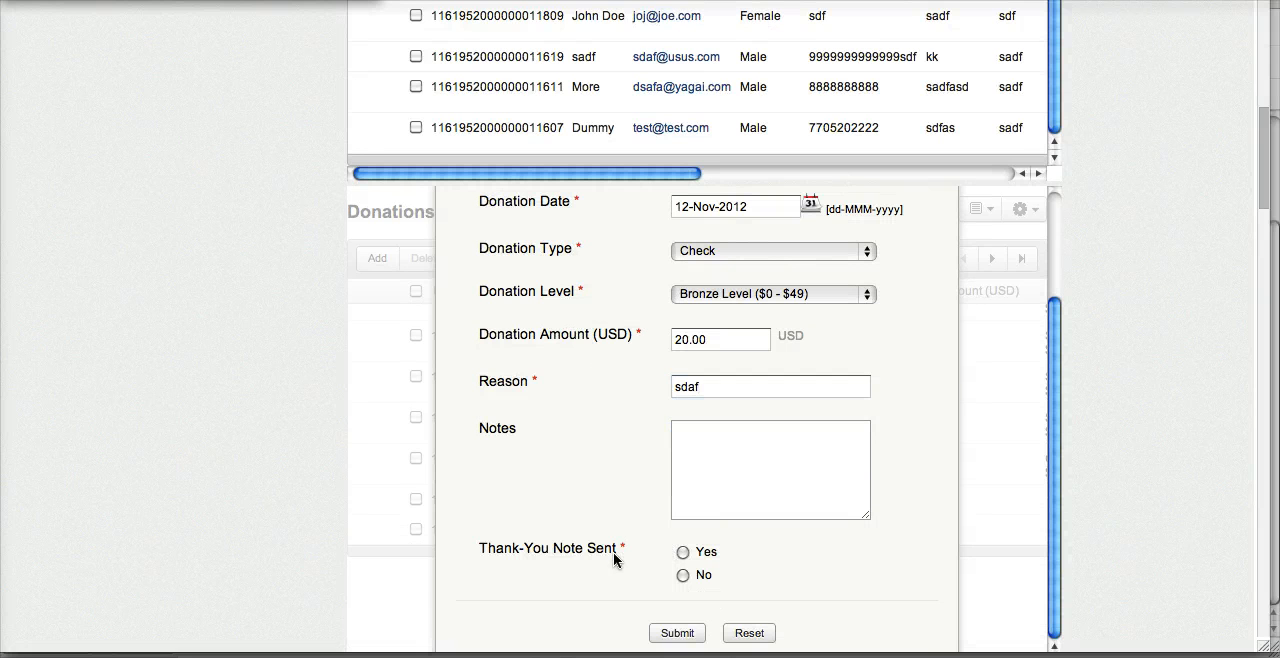
pyautogui.scroll(-1, 612, 578)
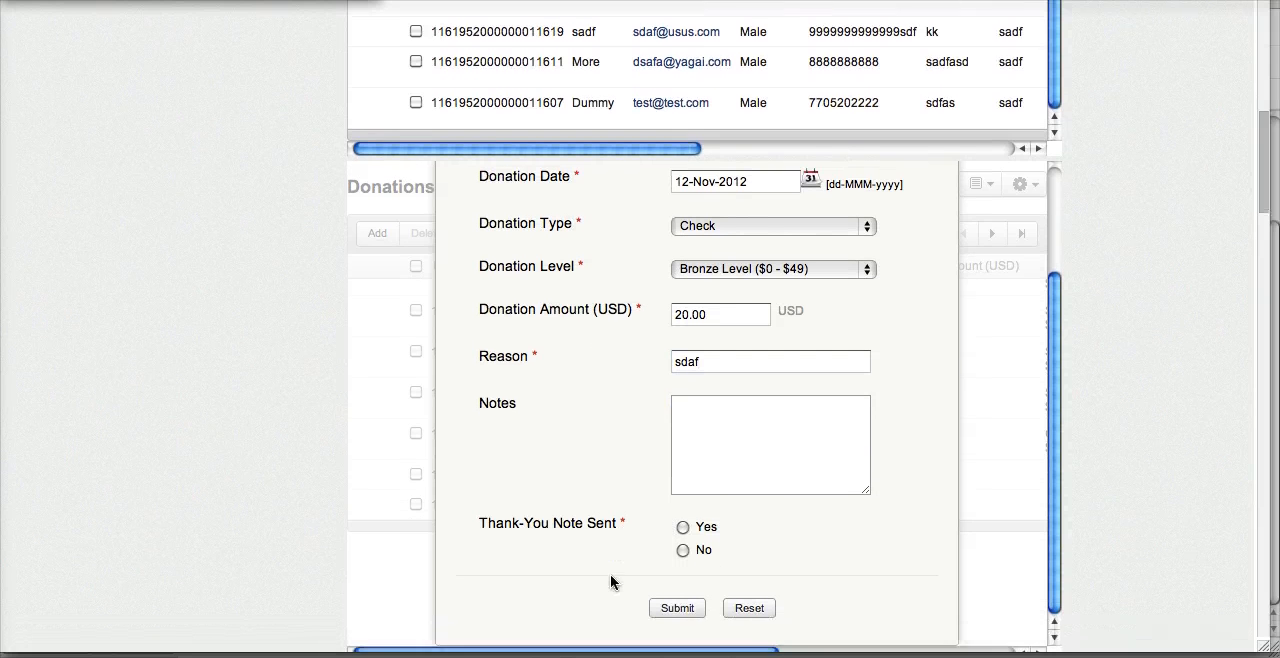
pyautogui.click(680, 612)
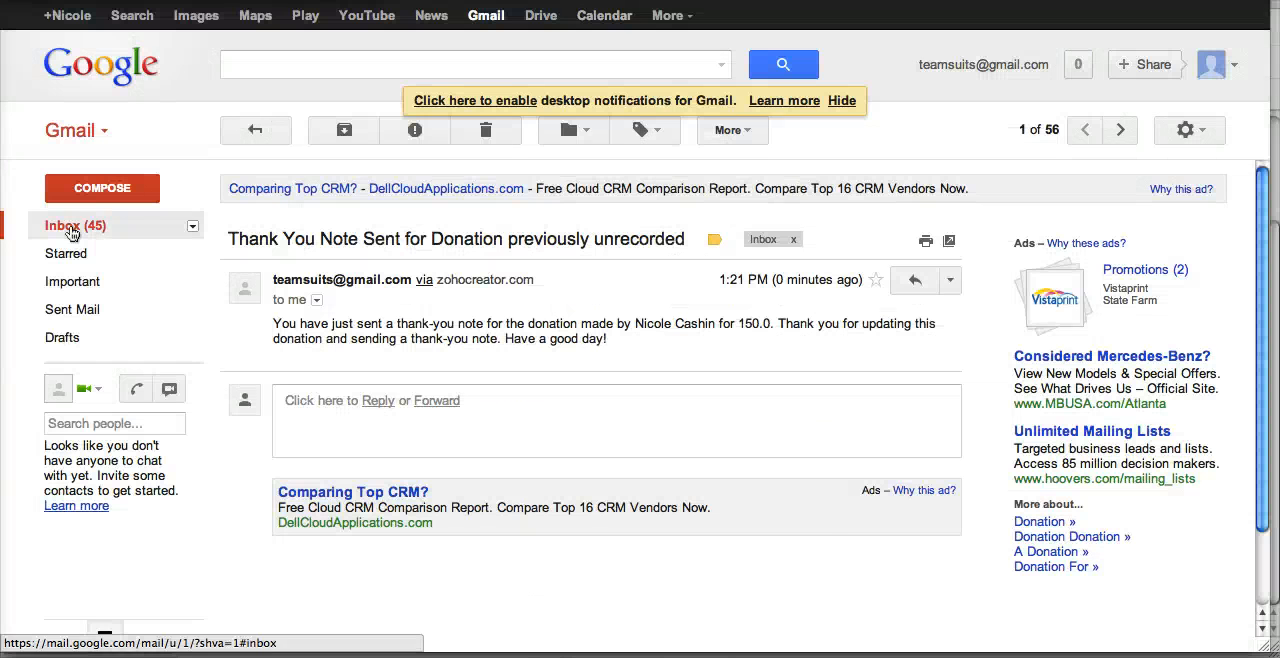
# Switch to the Gmail inbox and open the newest notification e-mail about the $20 donation
pyautogui.click(66, 226)
pyautogui.click(563, 240)
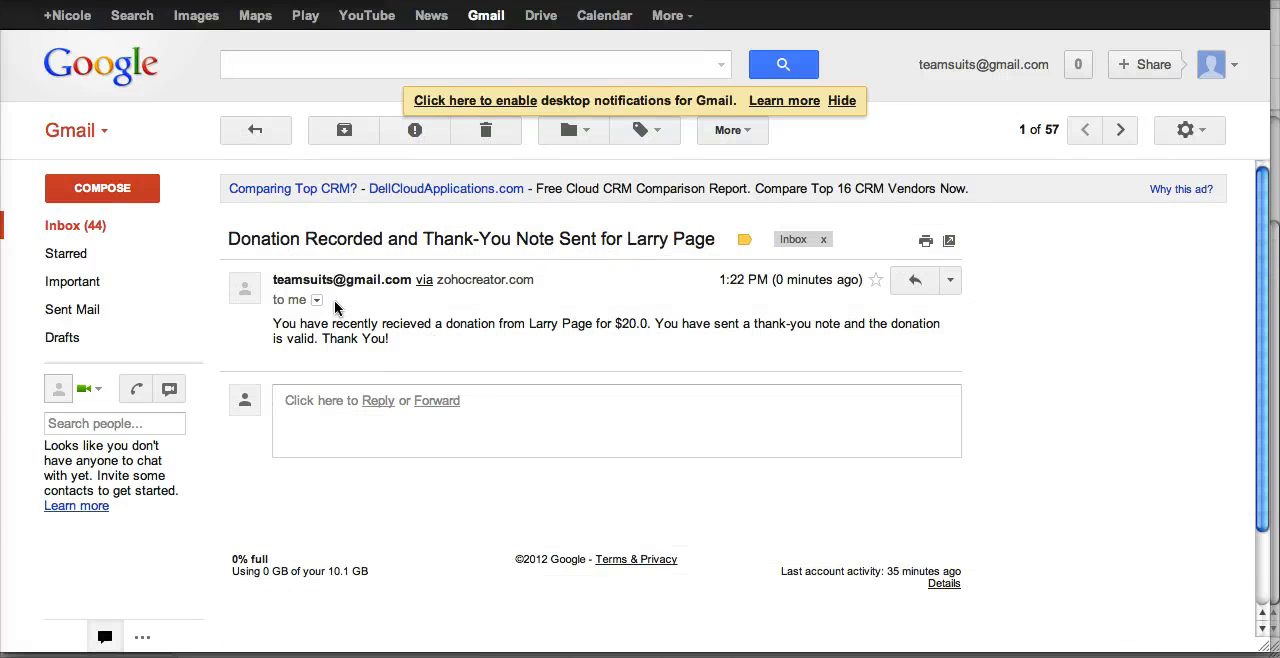